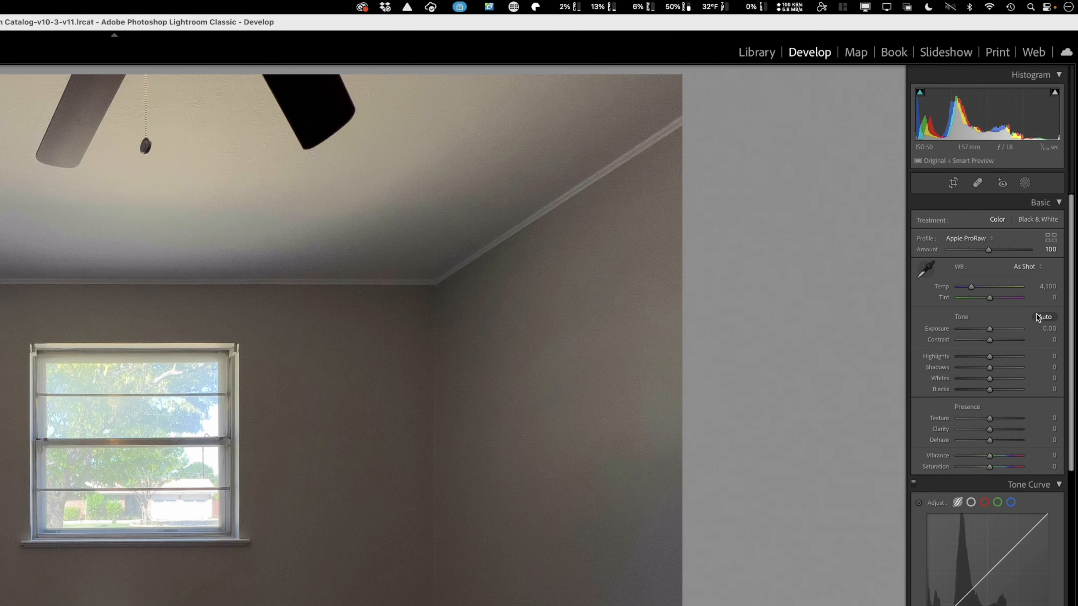
Apply automatic tone adjustments to the room photo and inspect the window and back wall up close.
left_click(1043, 317)
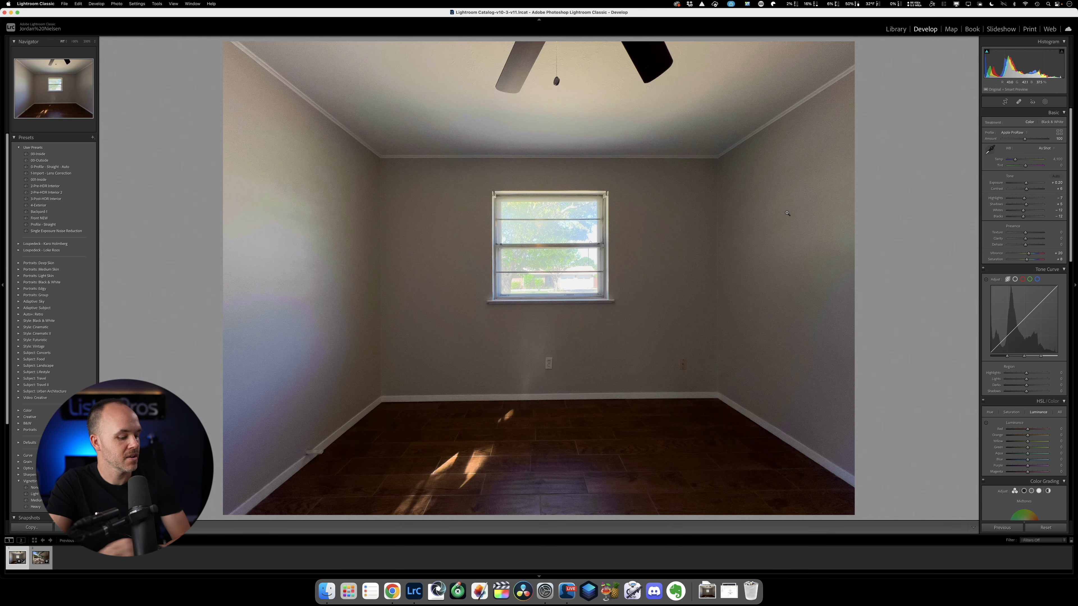
left_click(706, 235)
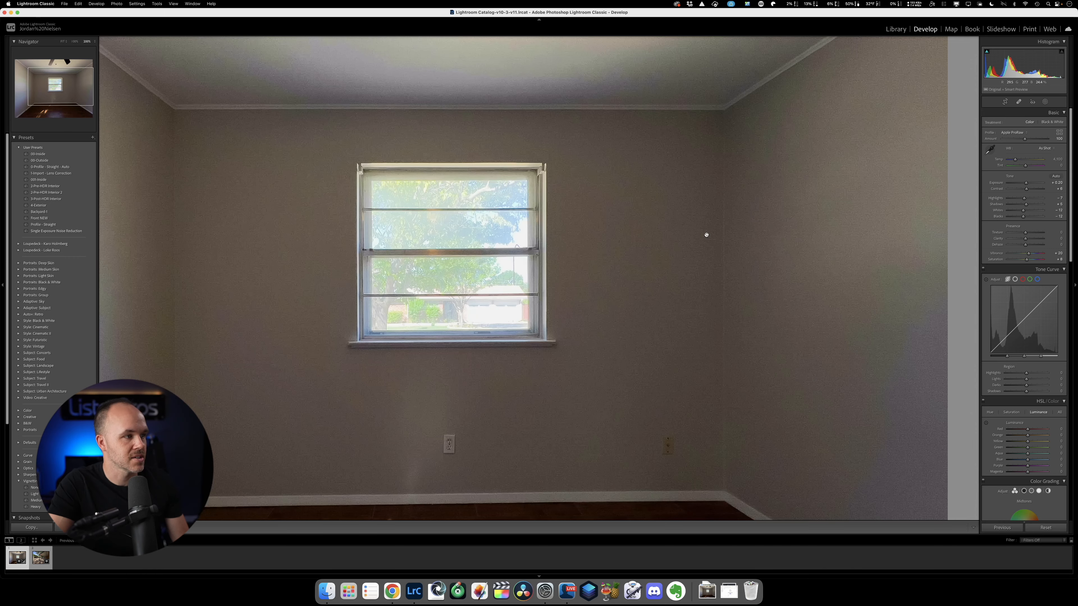
left_click(706, 235)
left_click(749, 349)
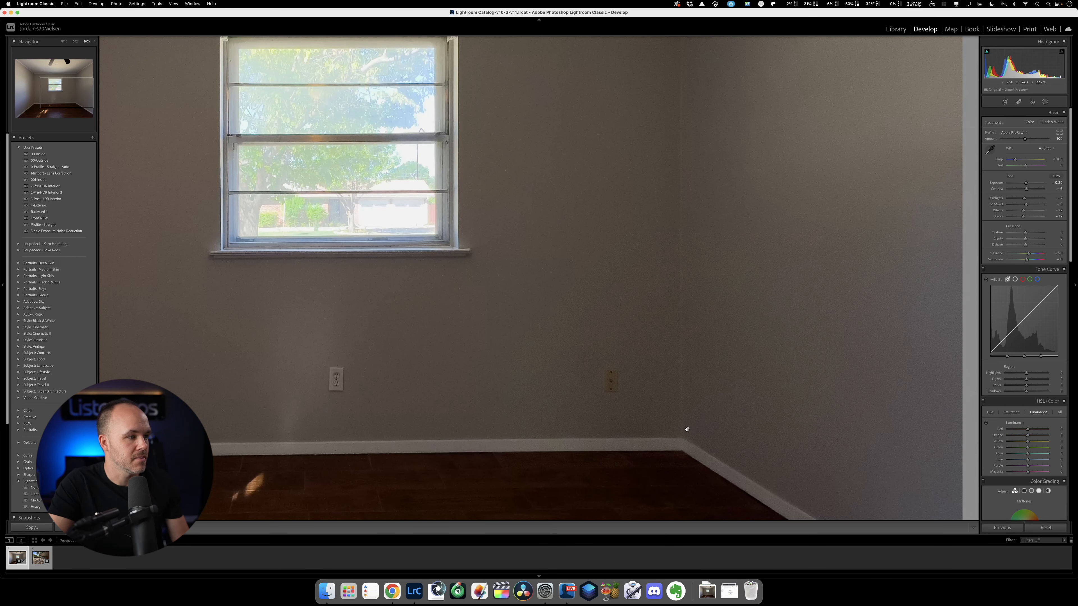
left_click(558, 265)
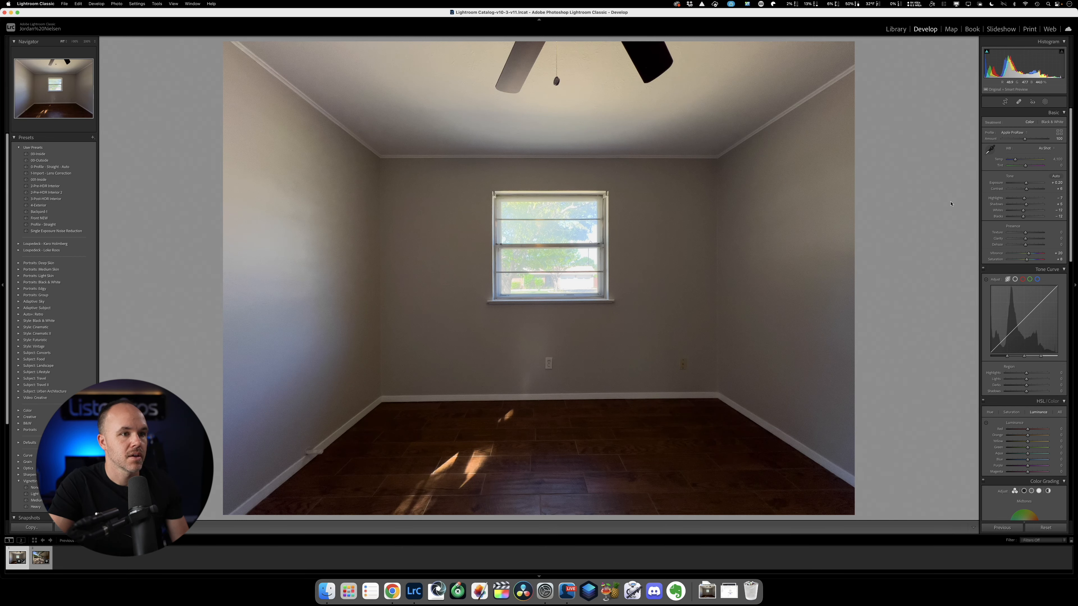
Raise the room photo's Exposure to +1.50.
scroll(1037, 325, "down", 15)
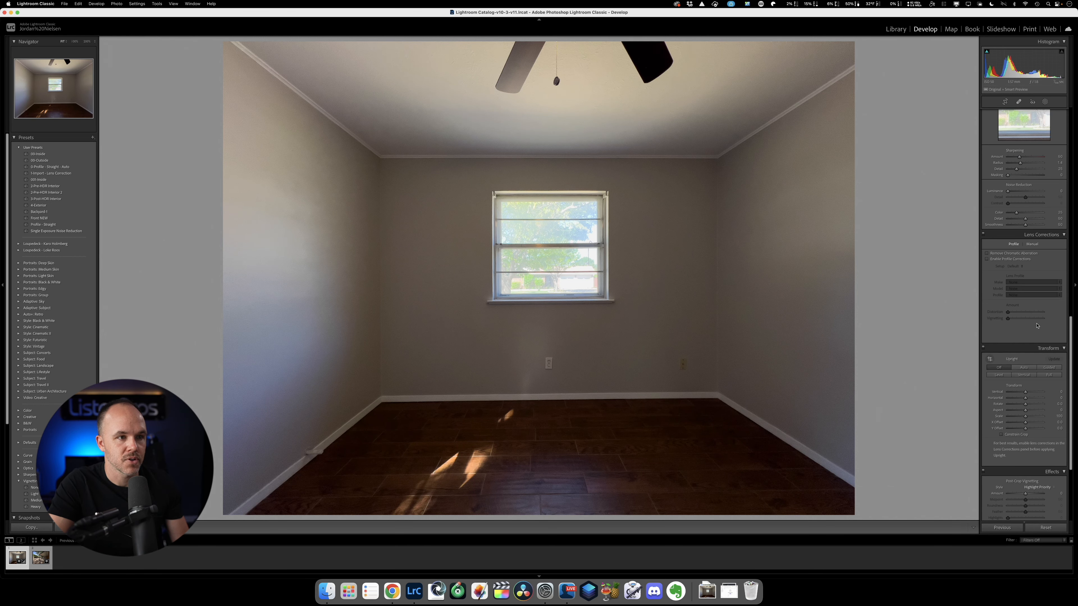
scroll(1037, 326, "up", 4)
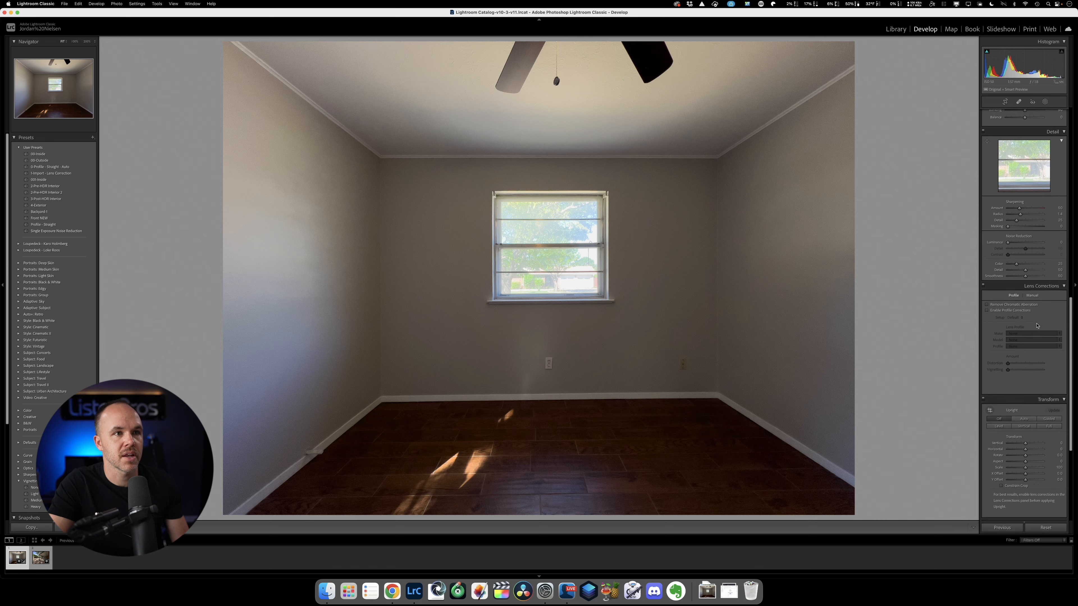
scroll(1037, 326, "up", 1)
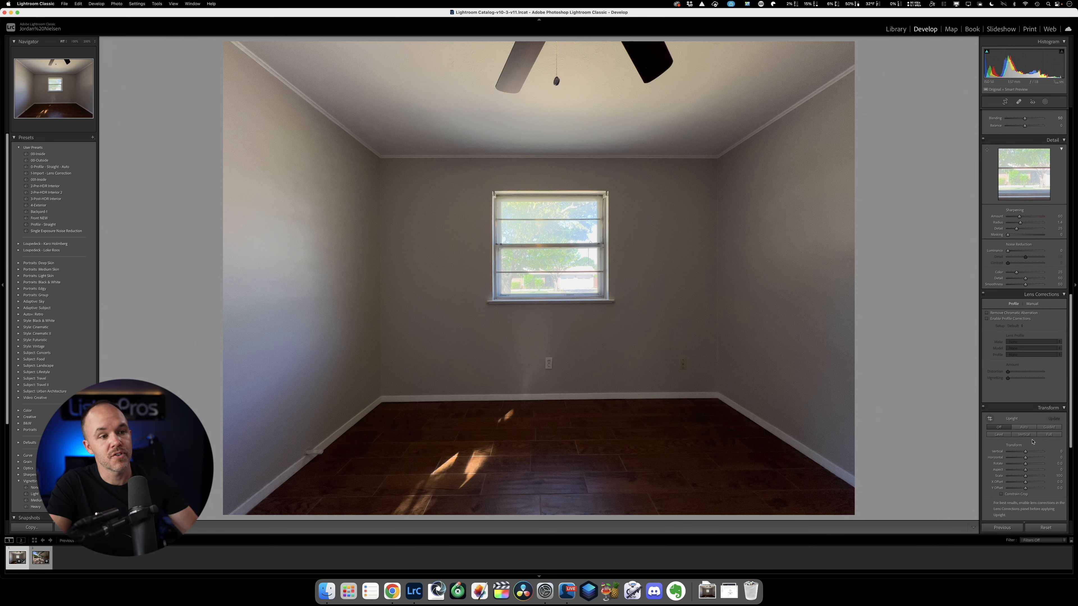
scroll(1027, 425, "up", 12)
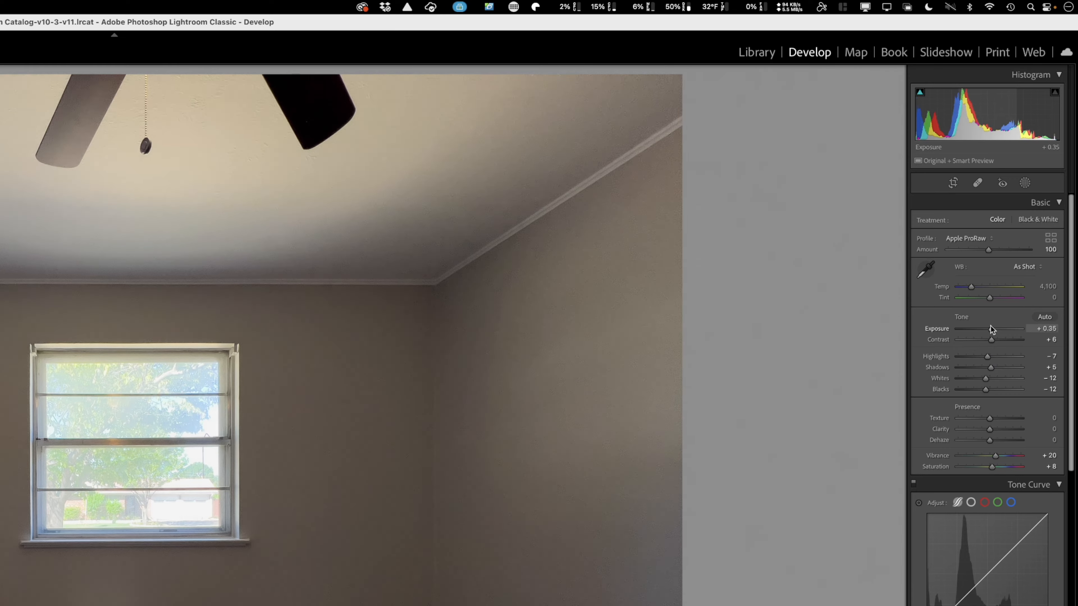
left_click_drag(1025, 181, 1031, 181)
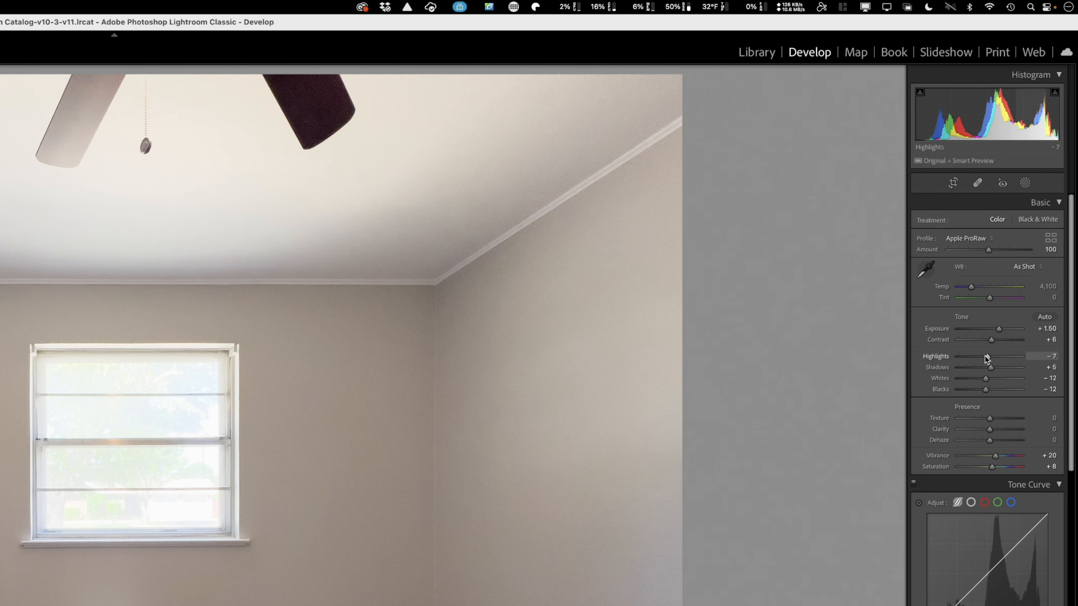
Set Highlights to -100, Whites to -49 and Shadows to +76 to recover window and floor detail.
left_click_drag(987, 358, 948, 363)
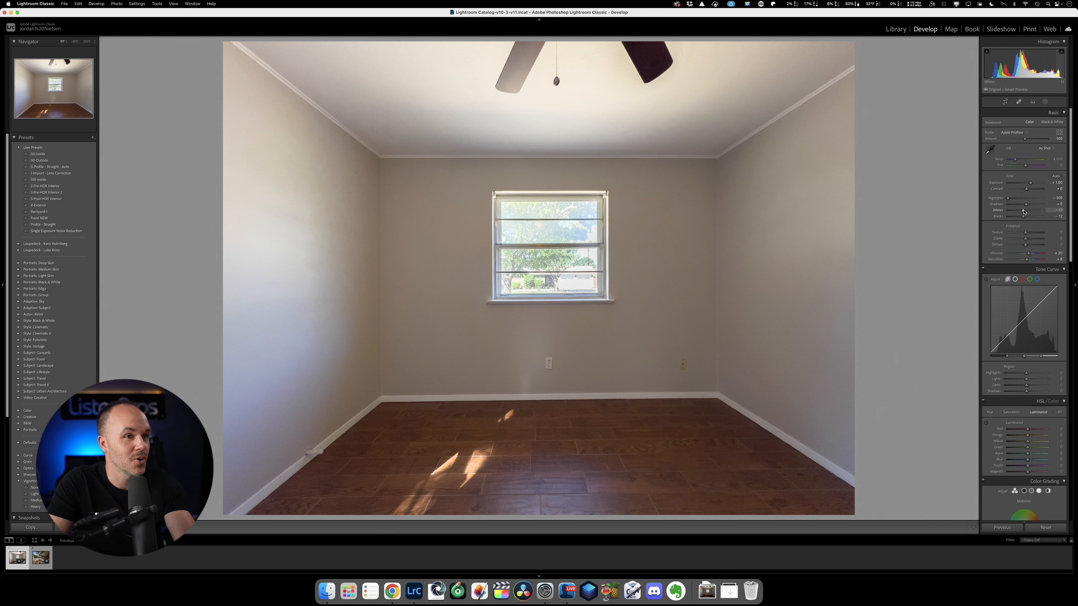
left_click_drag(1023, 211, 1017, 210)
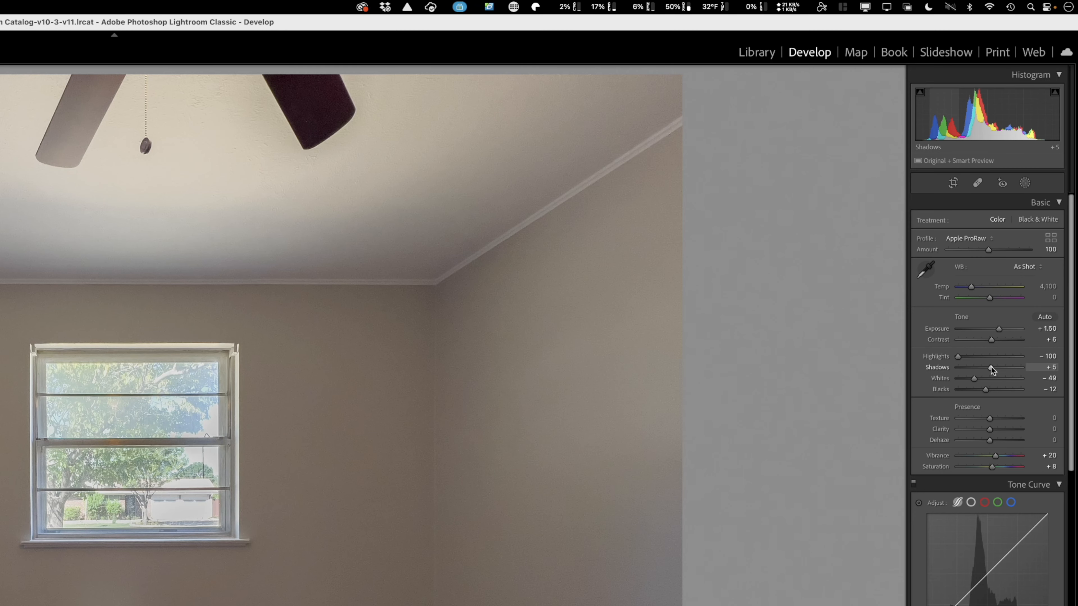
left_click_drag(990, 368, 1013, 359)
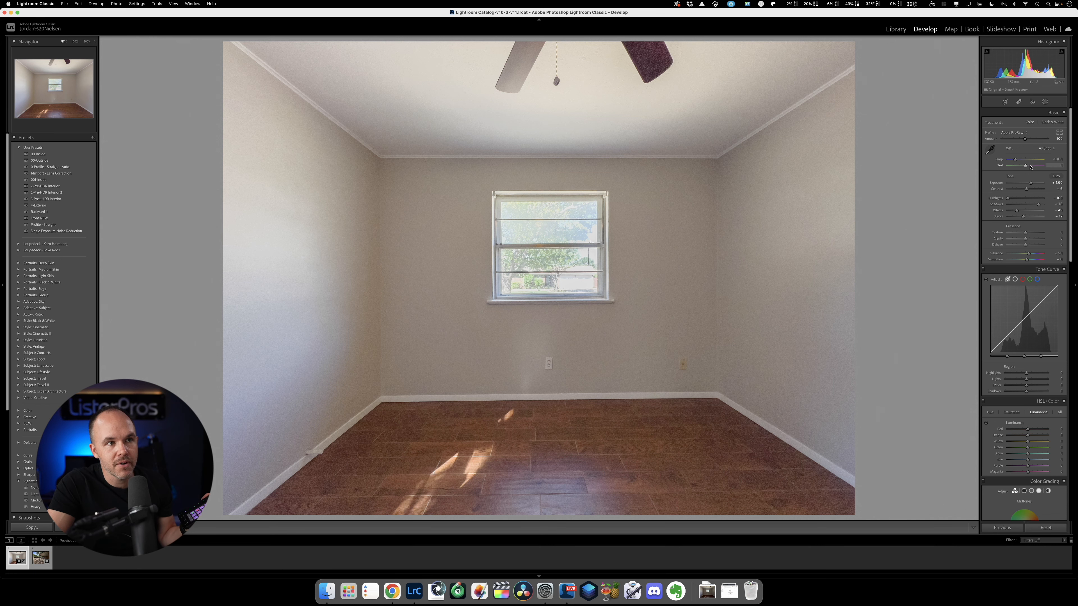
Adjust the white balance manually to a temperature of 4,034 and a tint of -3.
left_click_drag(1026, 167, 1026, 167)
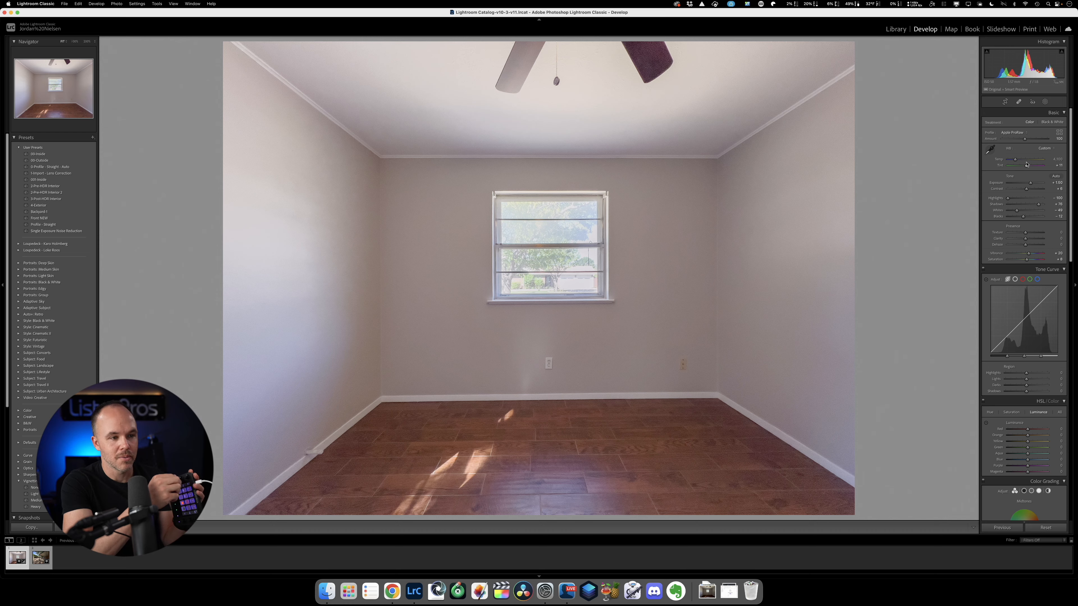
key("minus")
key("plus")
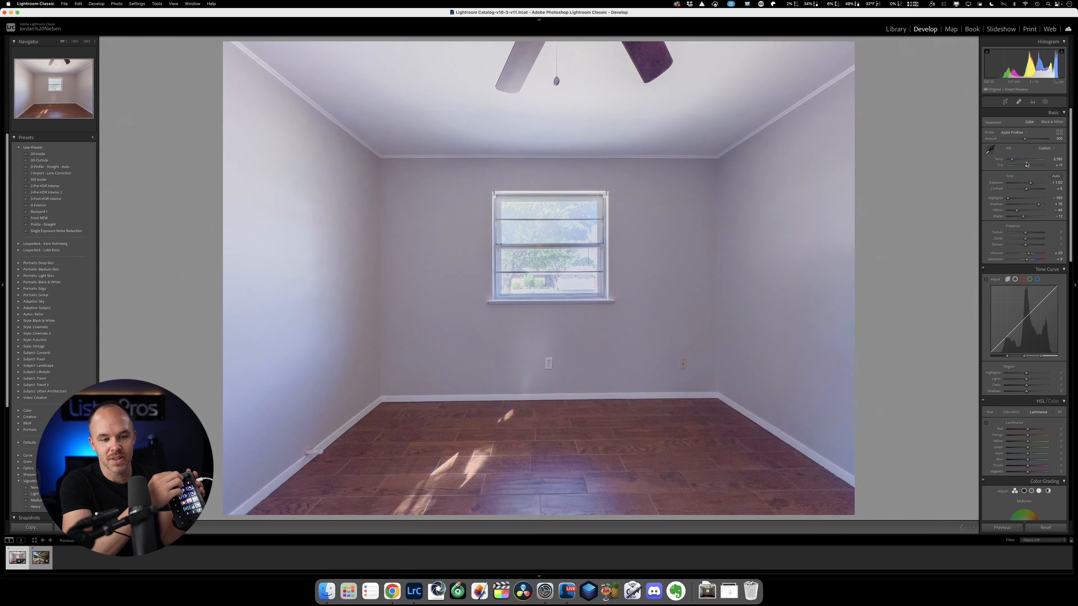
key("plus")
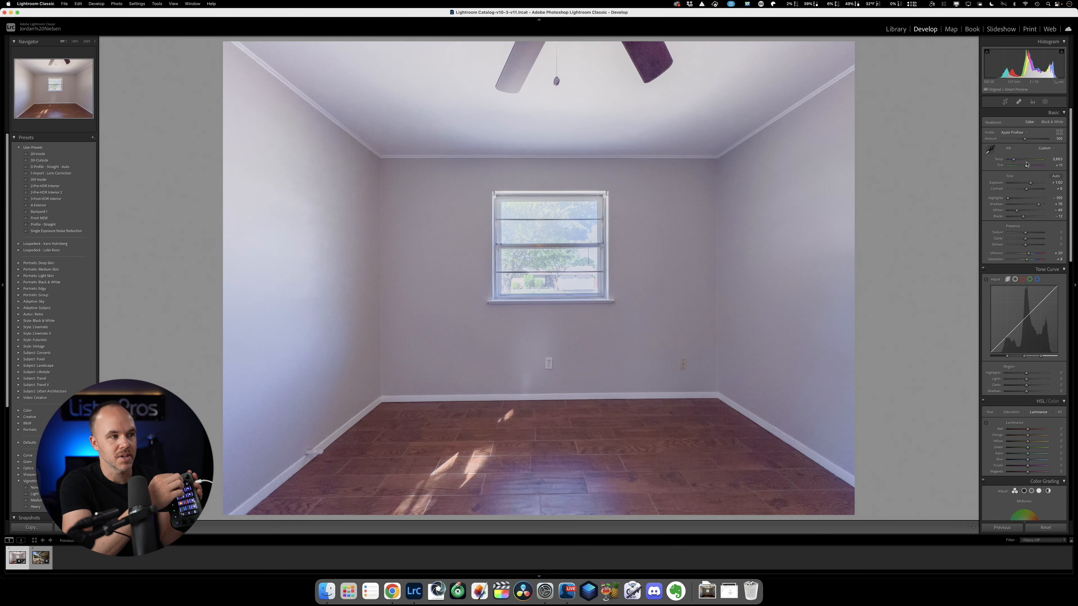
key("plus")
key("plus")
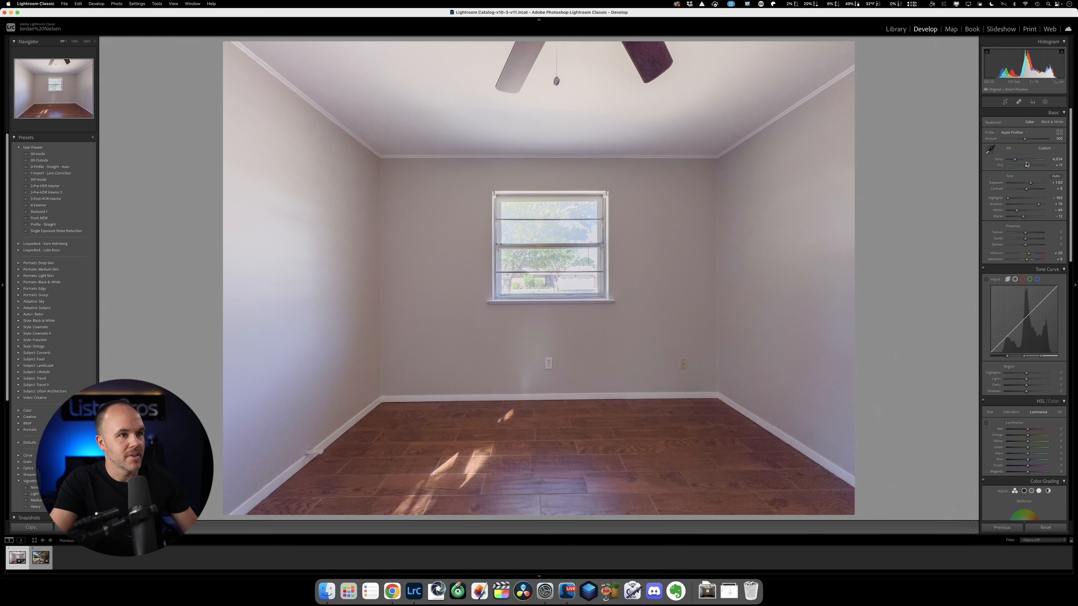
left_click_drag(1027, 167, 1026, 168)
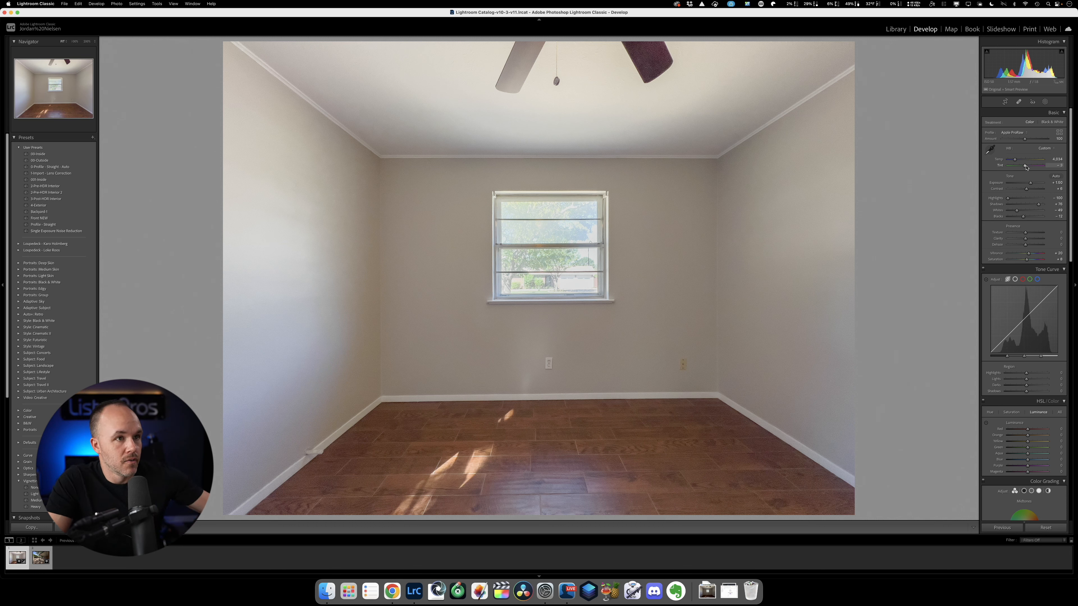
Sample the ceiling and then the lower back wall as the neutral white balance target, and set the temperature to 3,911.
left_click(990, 150)
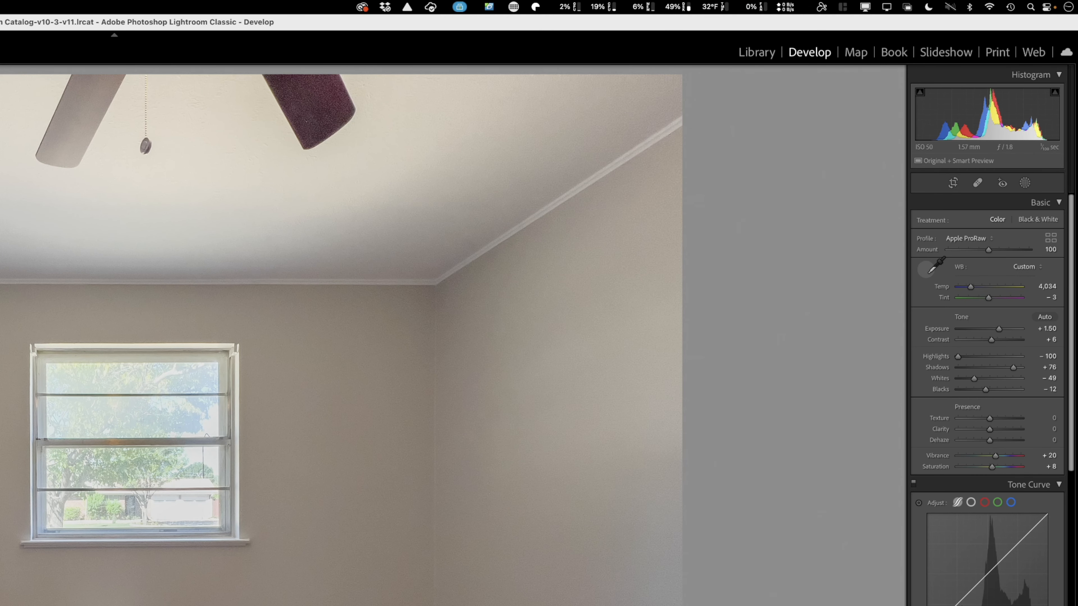
left_click(404, 160)
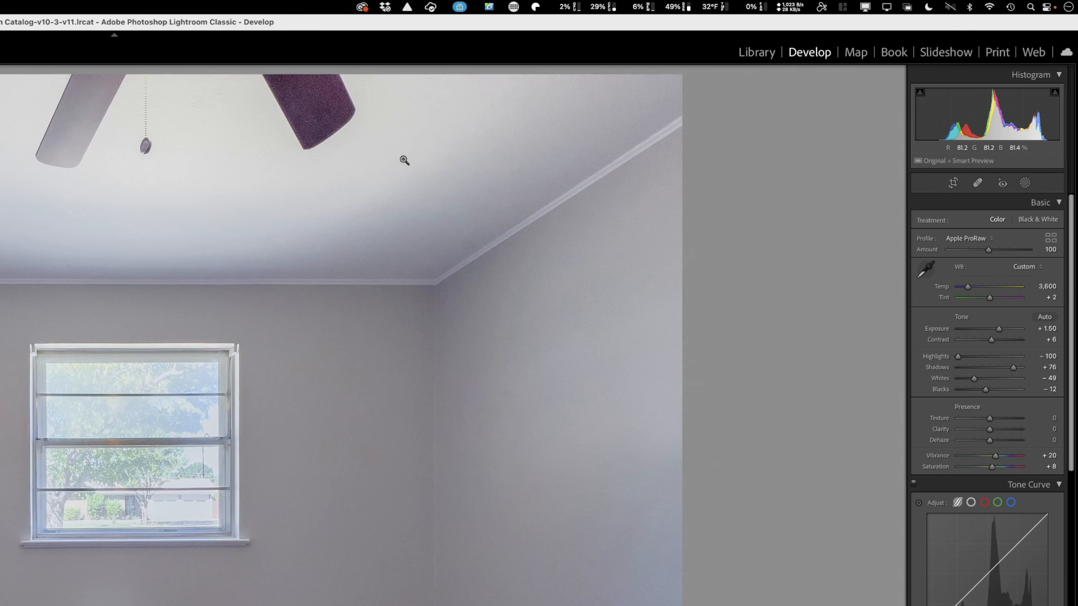
key("w")
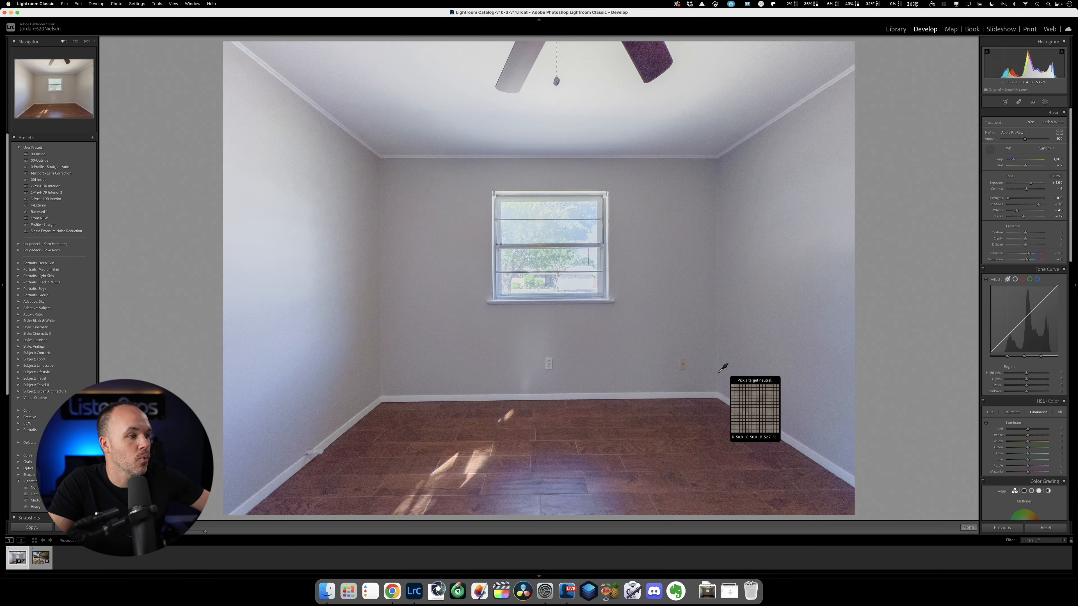
left_click(679, 384)
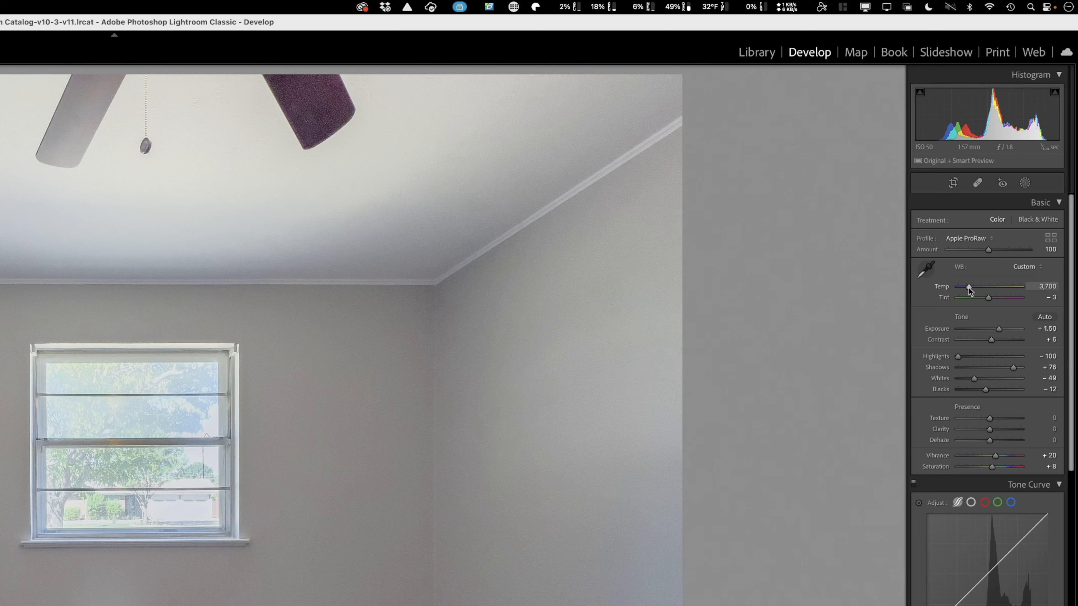
left_click_drag(1014, 161, 1015, 161)
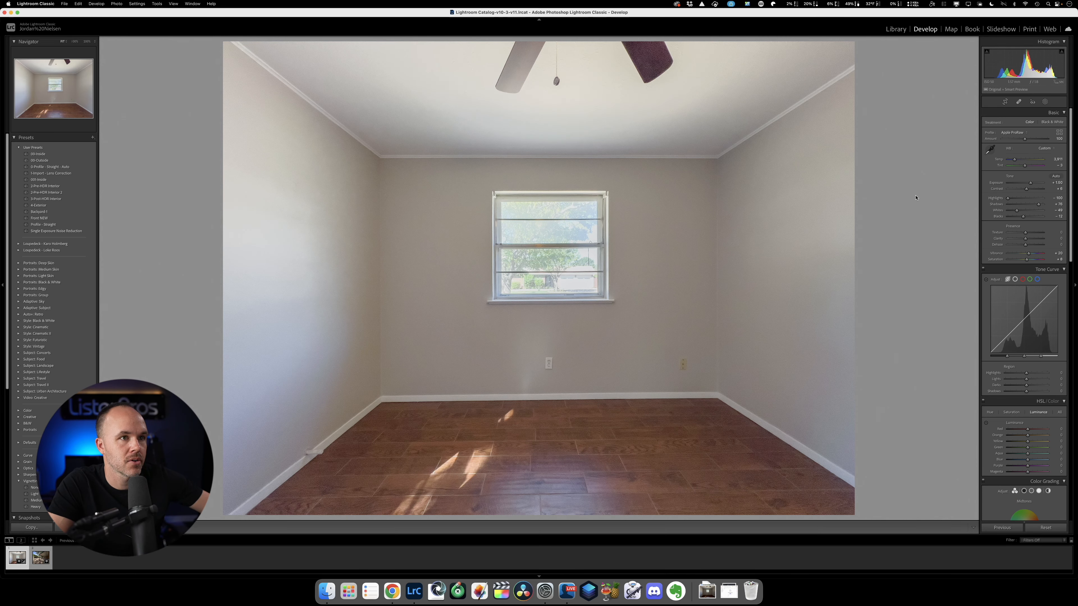
Turn on chromatic aberration removal and lens profile corrections for the room photo.
scroll(1022, 172, "down", 1)
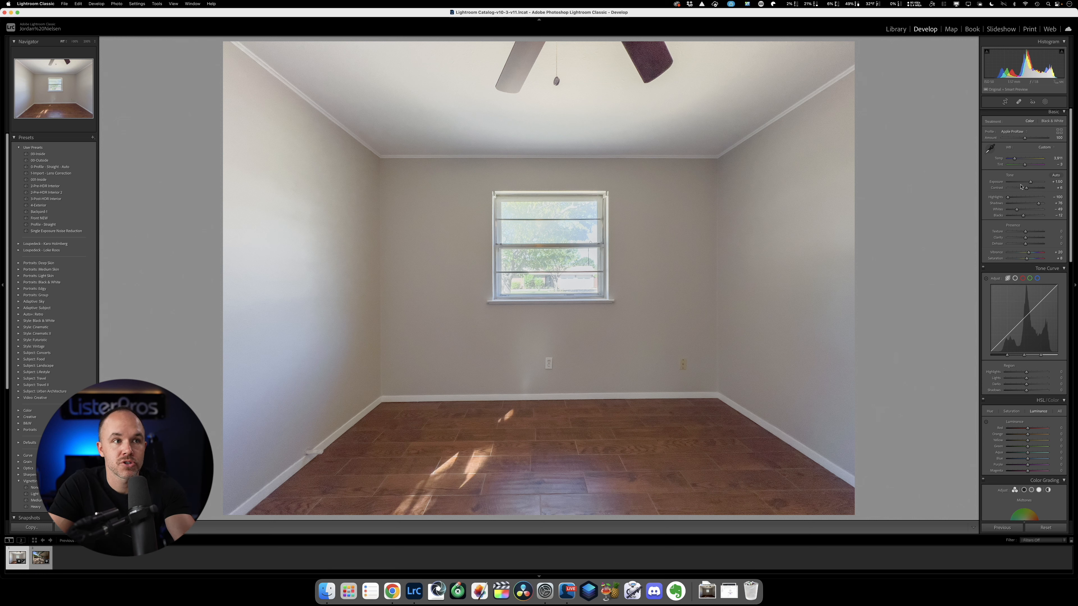
scroll(1021, 195, "down", 2)
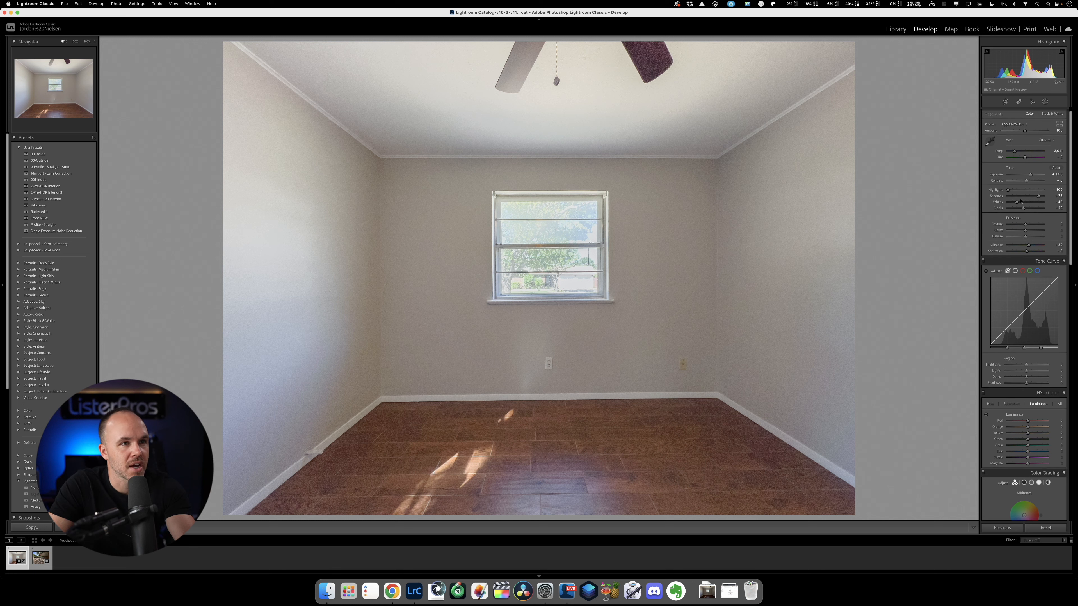
scroll(1021, 201, "down", 2)
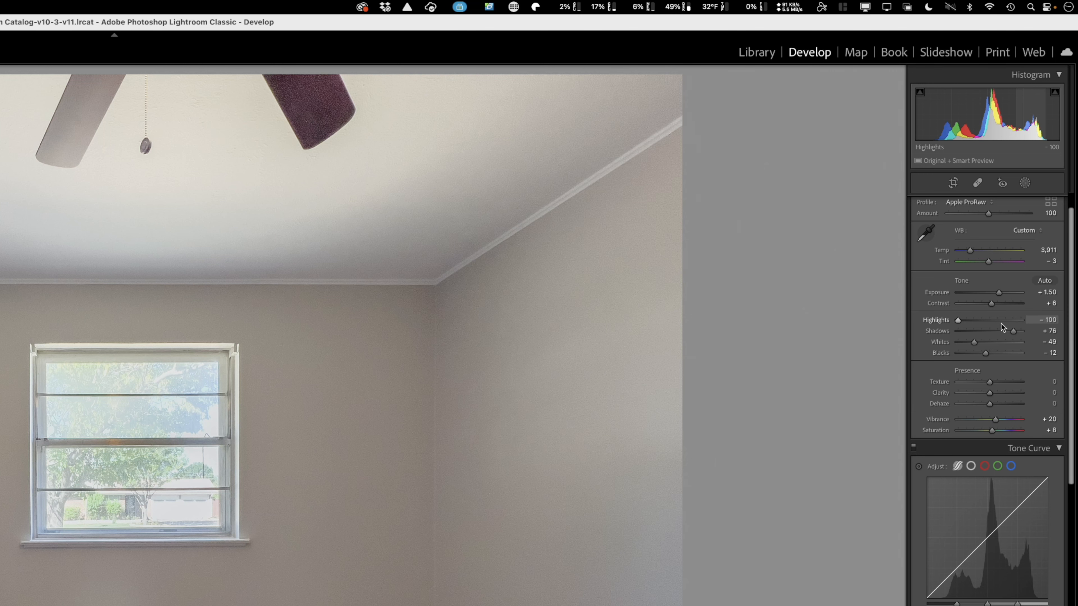
scroll(1000, 337, "down", 2)
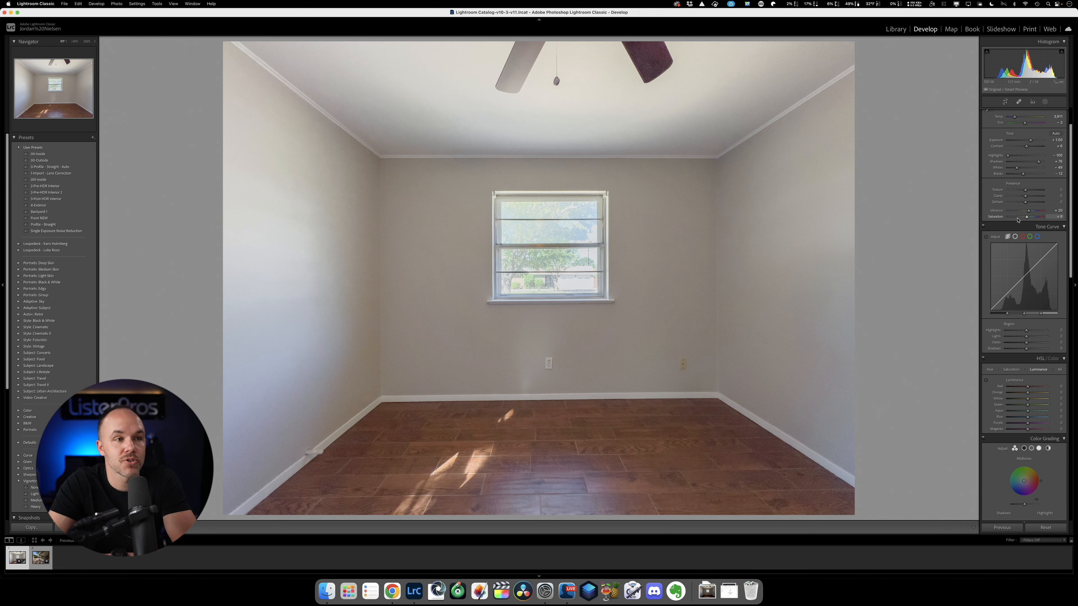
scroll(1032, 225, "down", 5)
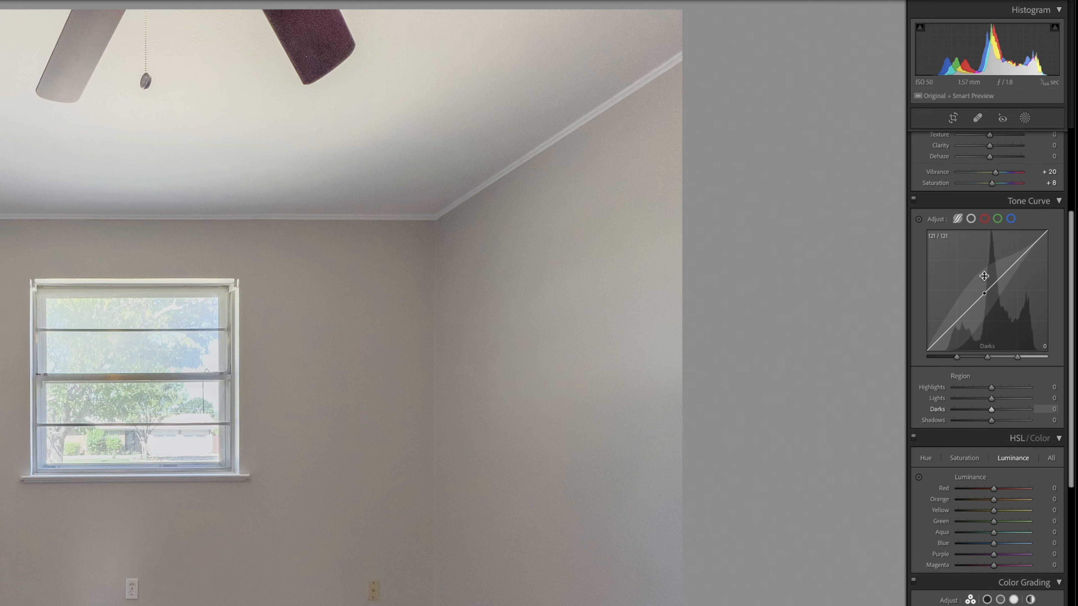
scroll(1027, 207, "down", 3)
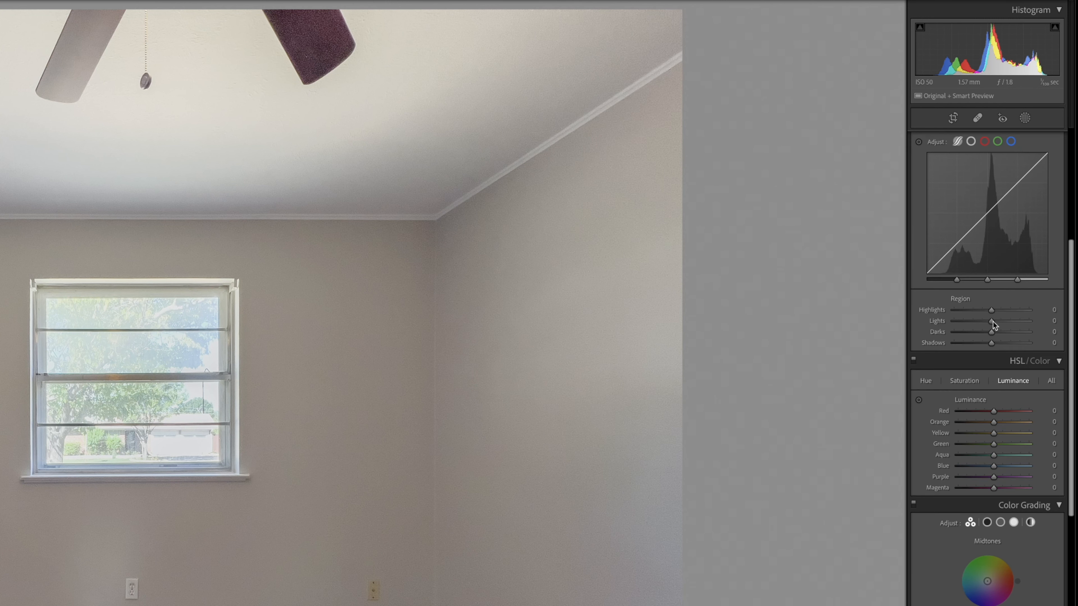
scroll(1002, 370, "down", 10)
scroll(1008, 360, "down", 20)
scroll(1007, 358, "down", 7)
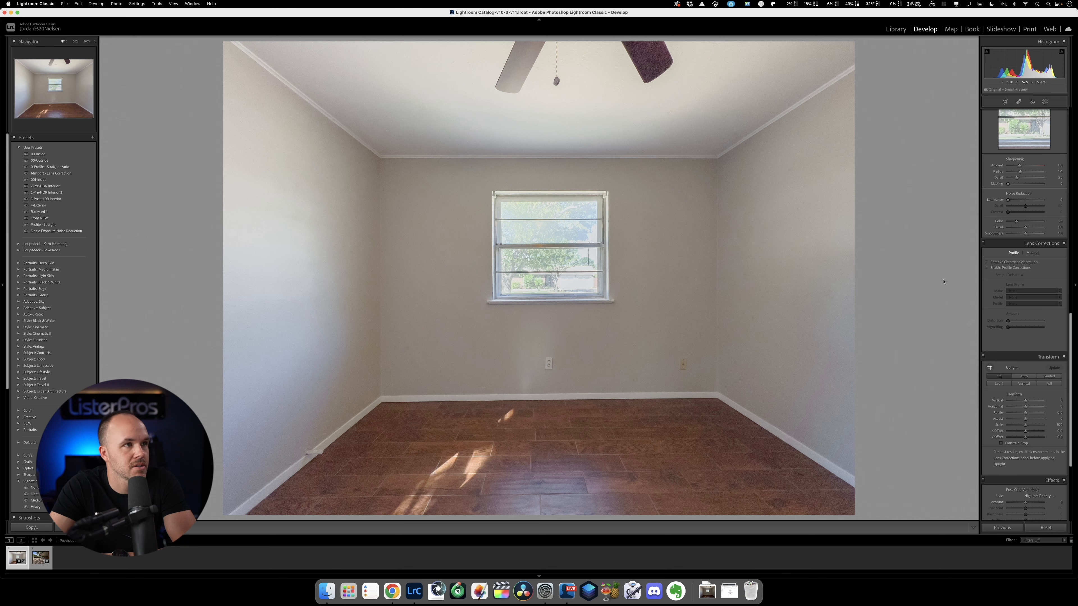
left_click(988, 262)
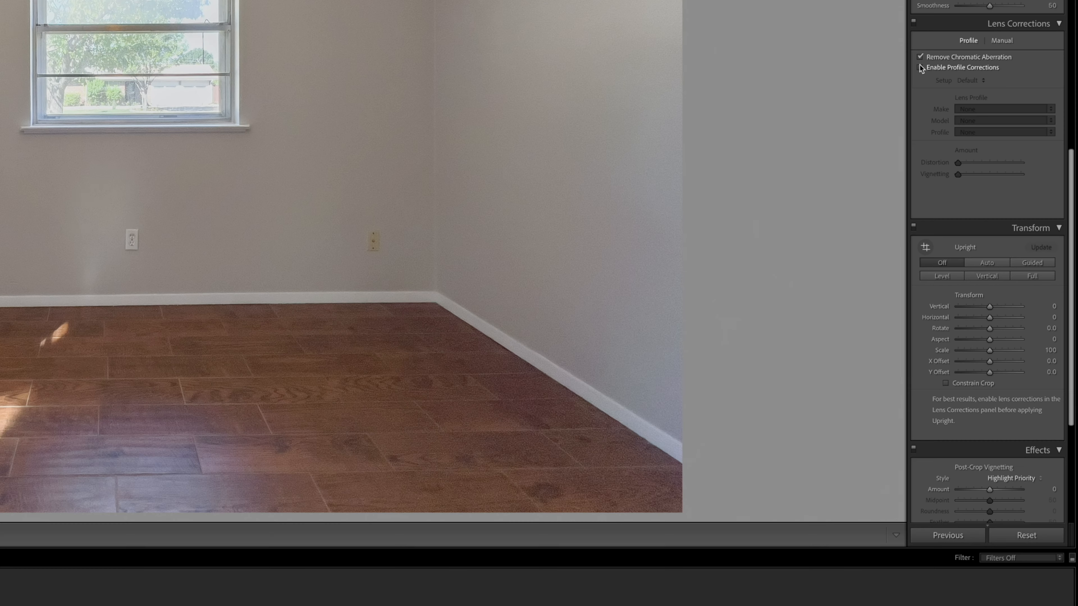
left_click(986, 267)
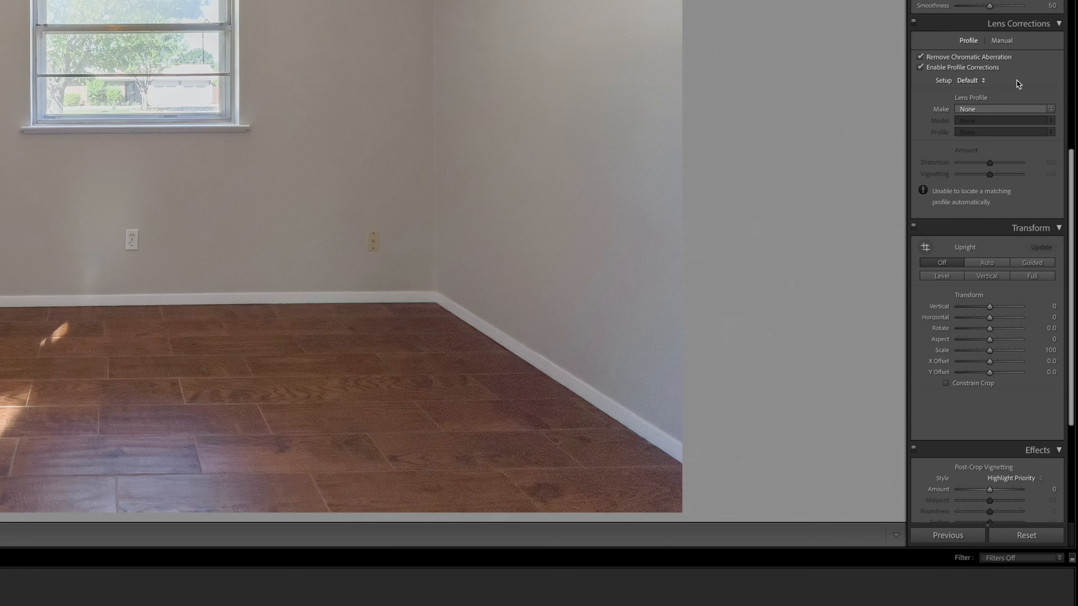
Set the lens profile make to Apple and the model to Apple iPhone 13 Pro back camera 9mm f2.8.
left_click(1025, 110)
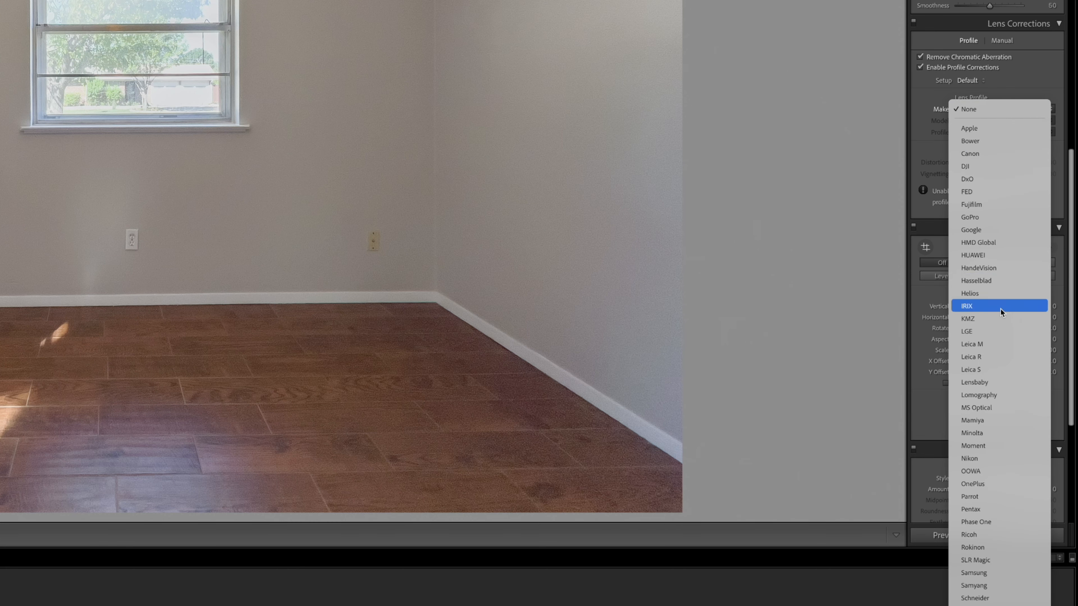
left_click(1009, 130)
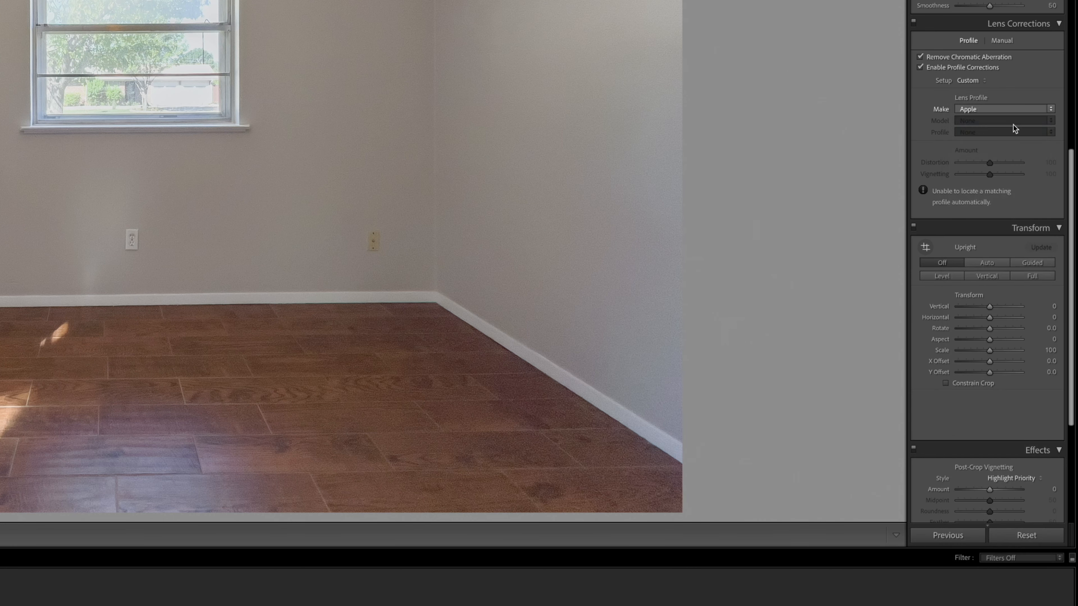
left_click(1016, 122)
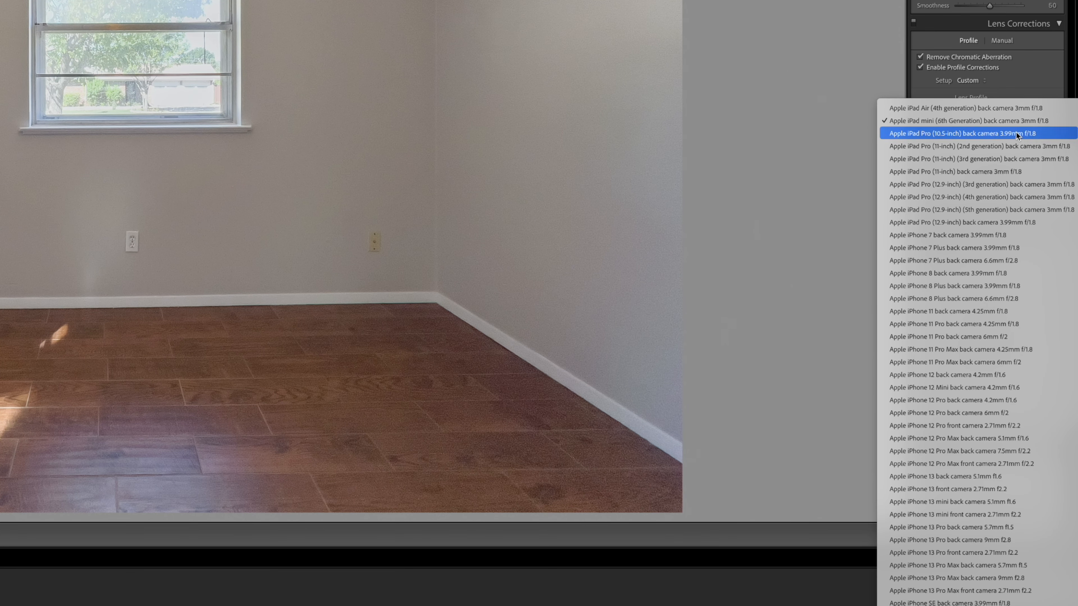
left_click(980, 541)
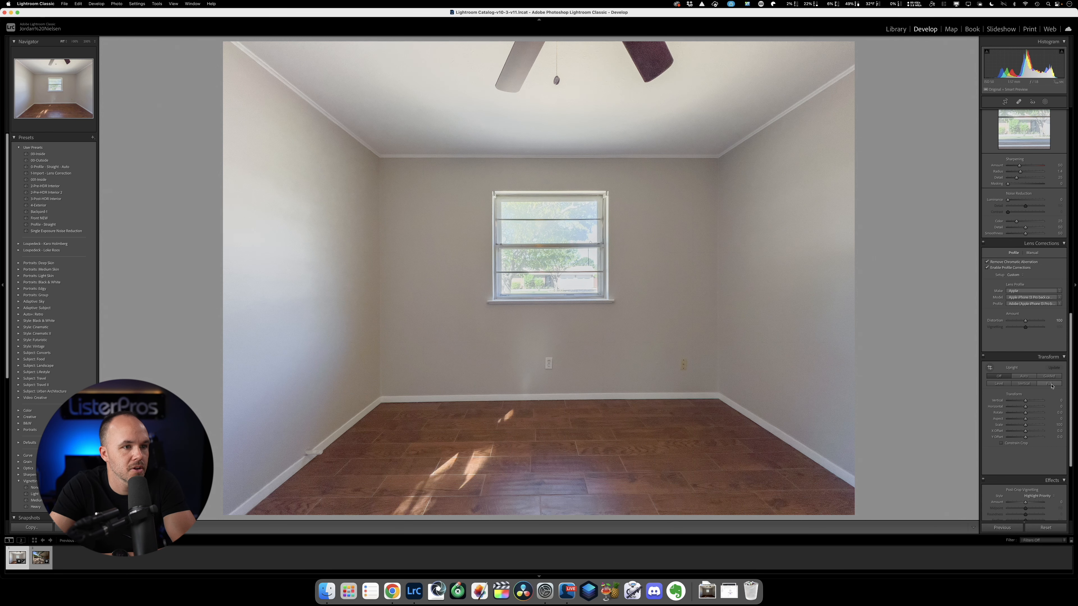
Toggle the lens profile corrections off and on to compare the room photo with and without them.
left_click(987, 267)
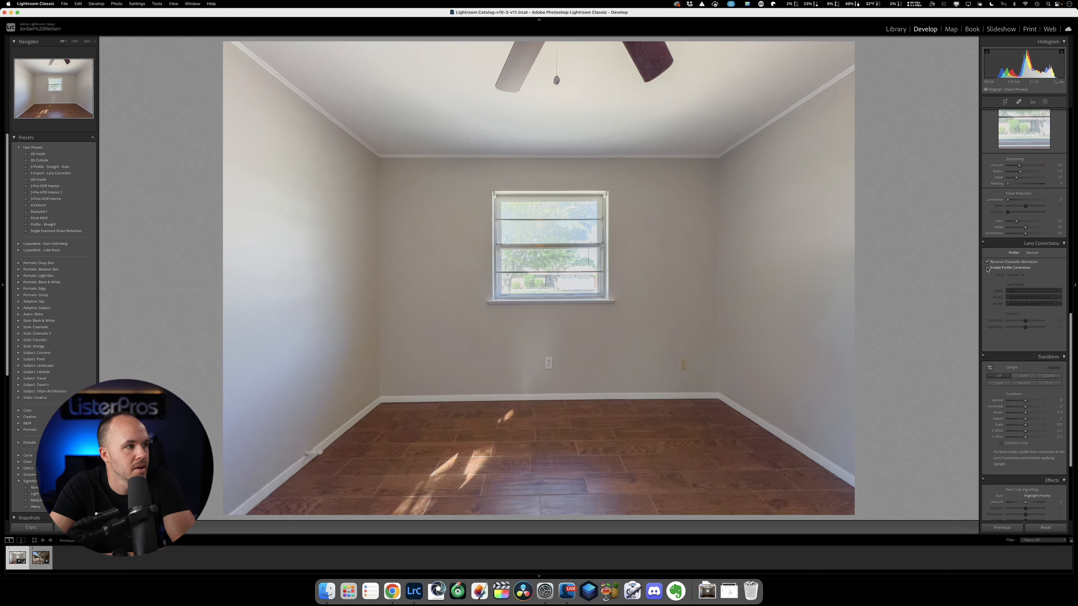
left_click(987, 268)
left_click(987, 268)
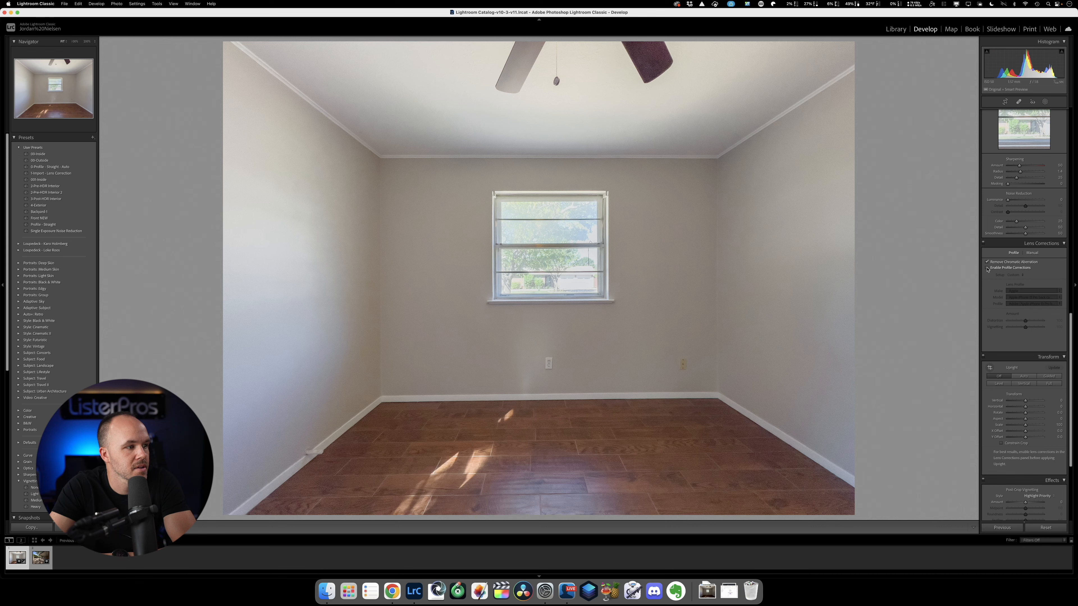
left_click(987, 268)
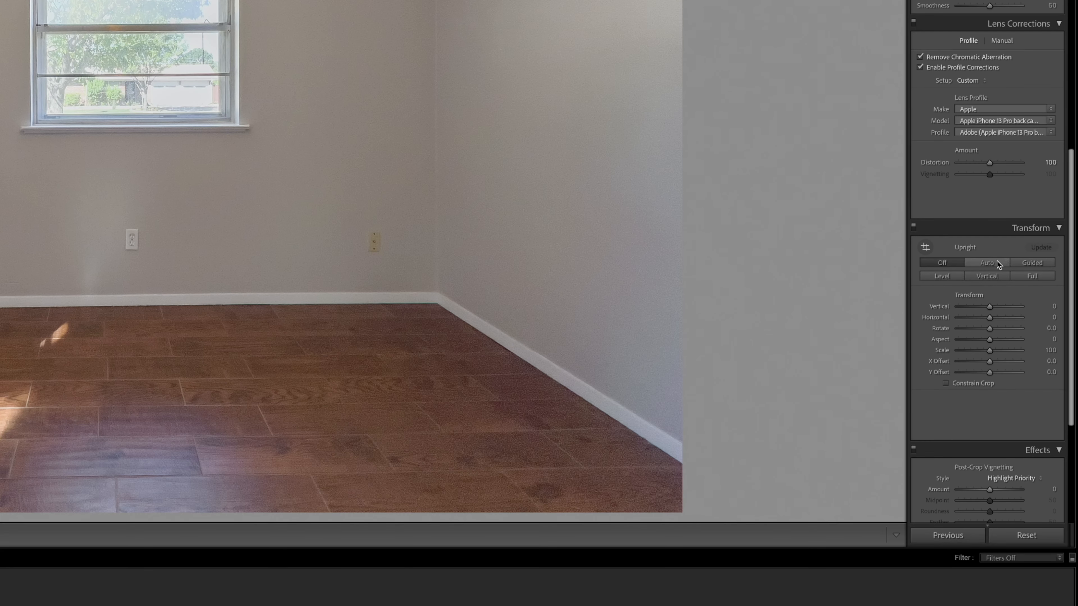
Apply the Auto Upright correction to straighten the room photo.
left_click(997, 263)
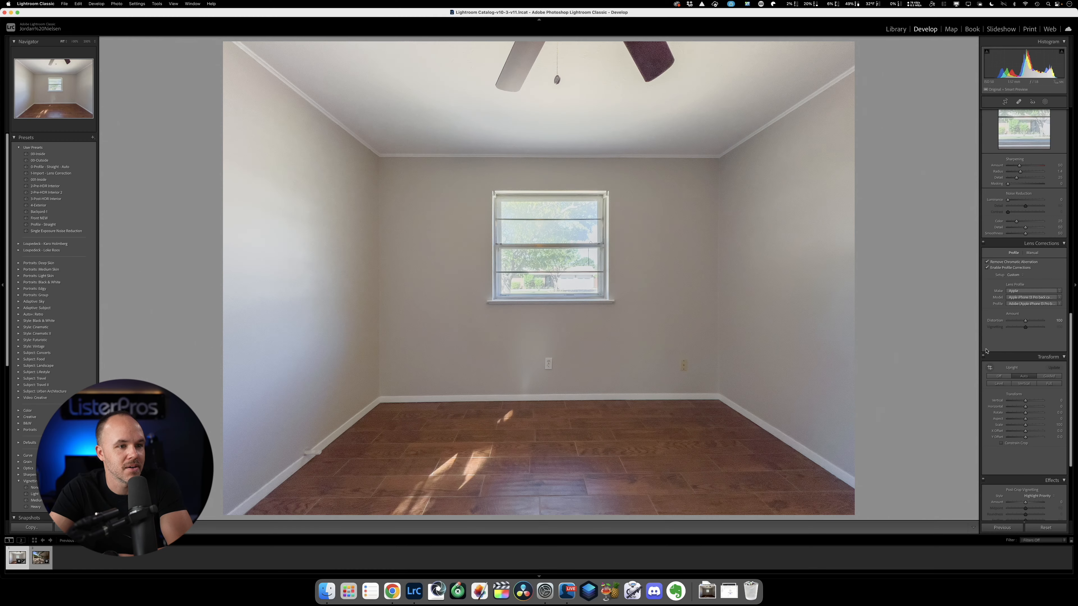
scroll(954, 236, "down", 3)
scroll(1005, 360, "up", 4)
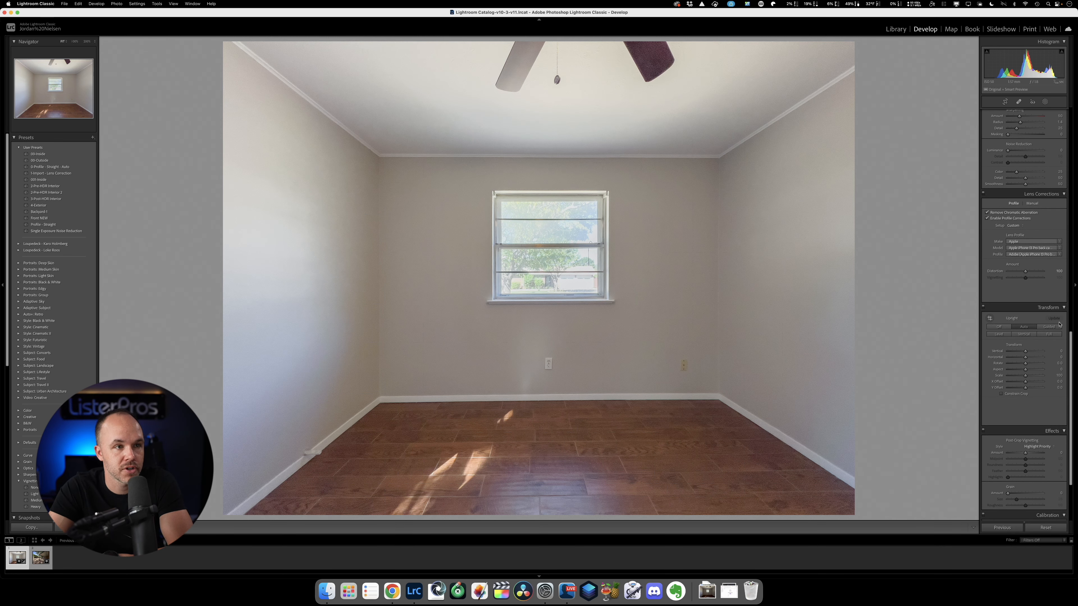
Try lowering the red and orange saturation of the room photo with the HSL targeted adjustment tool, and undo it.
scroll(1059, 324, "up", 3)
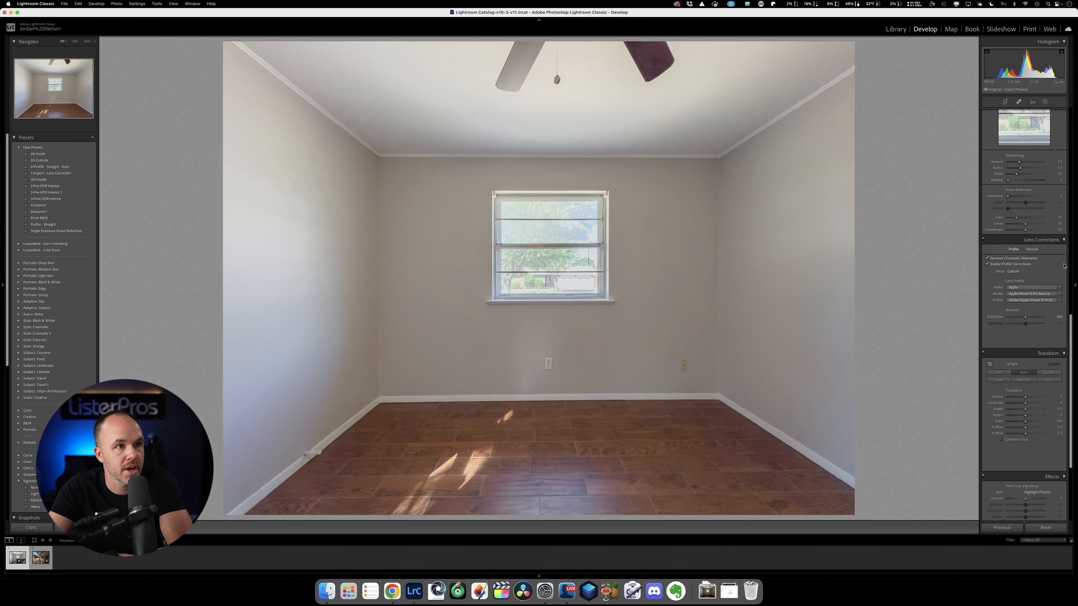
scroll(1059, 280, "up", 10)
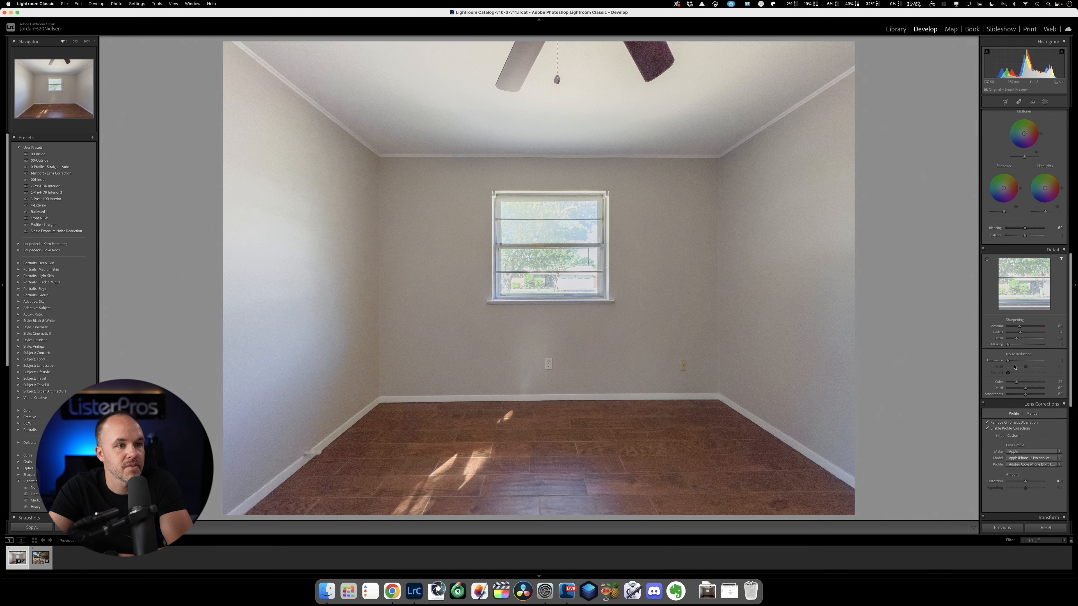
scroll(1017, 372, "up", 10)
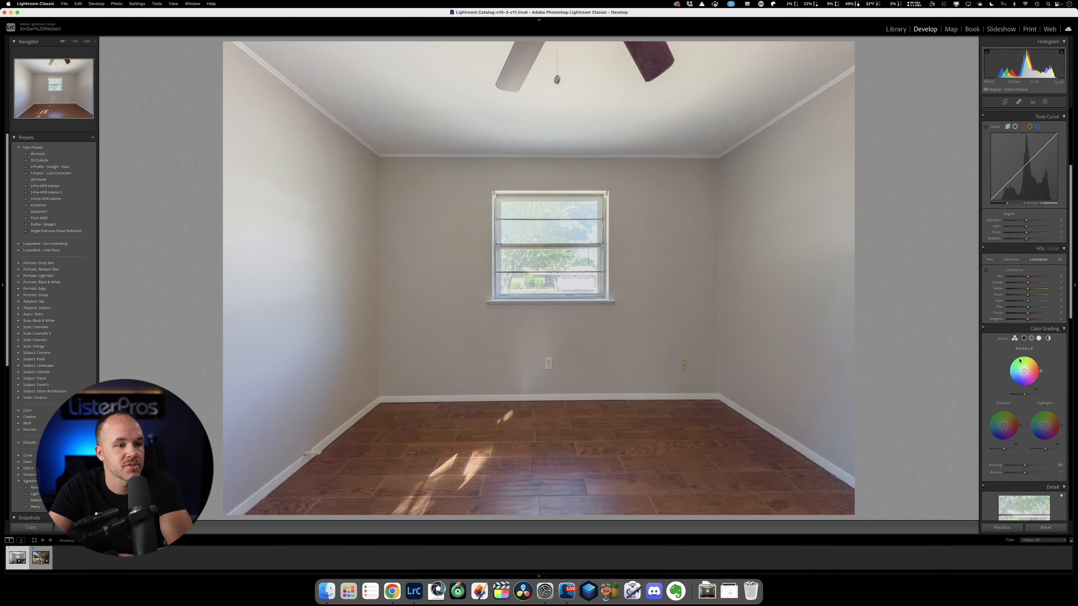
scroll(1019, 365, "down", 10)
scroll(1026, 349, "up", 10)
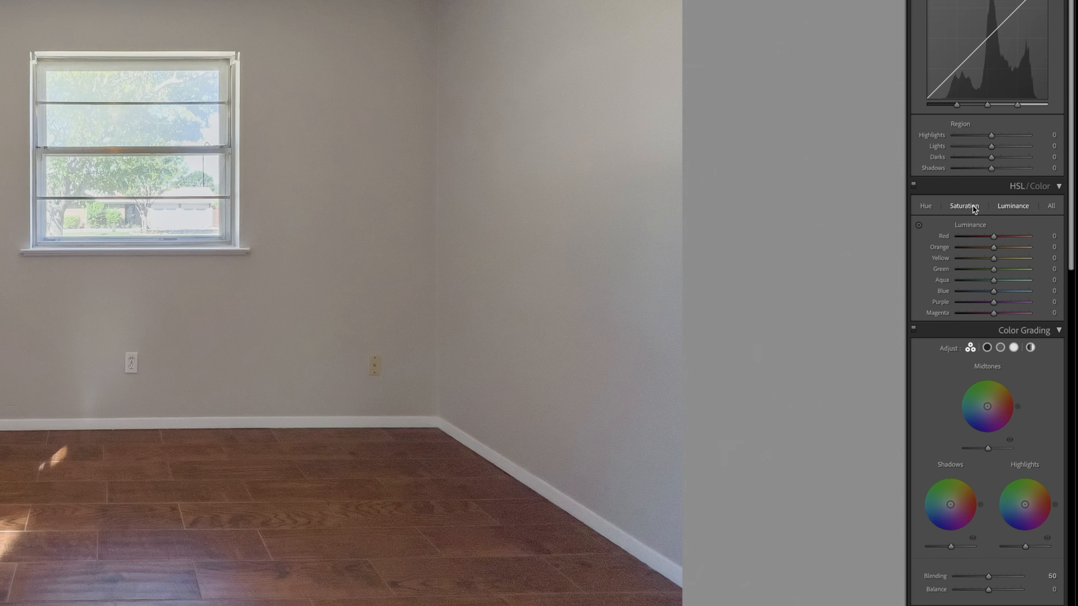
left_click(973, 207)
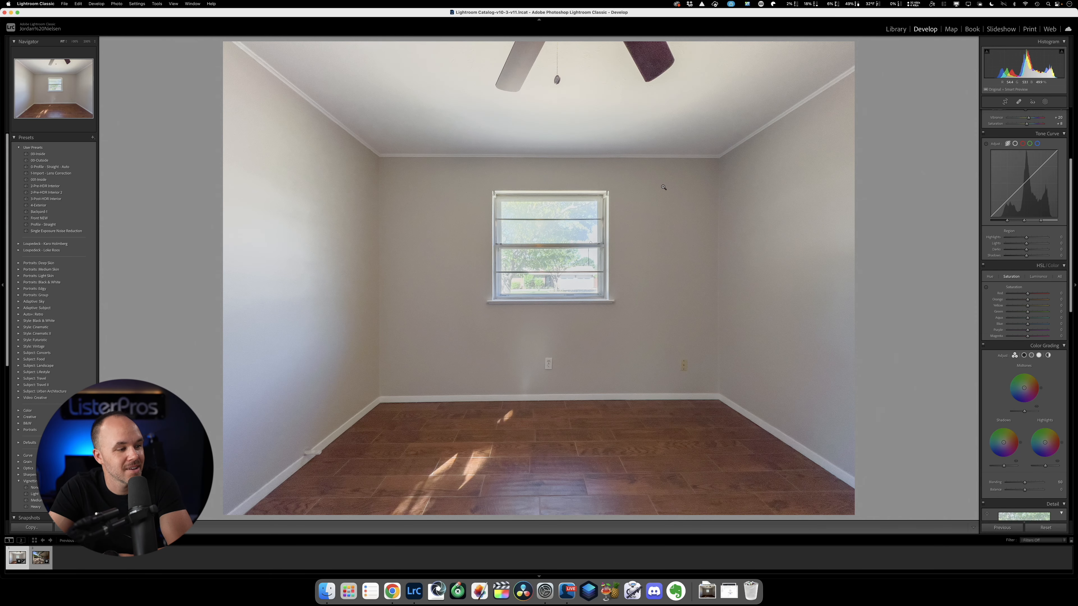
left_click(987, 289)
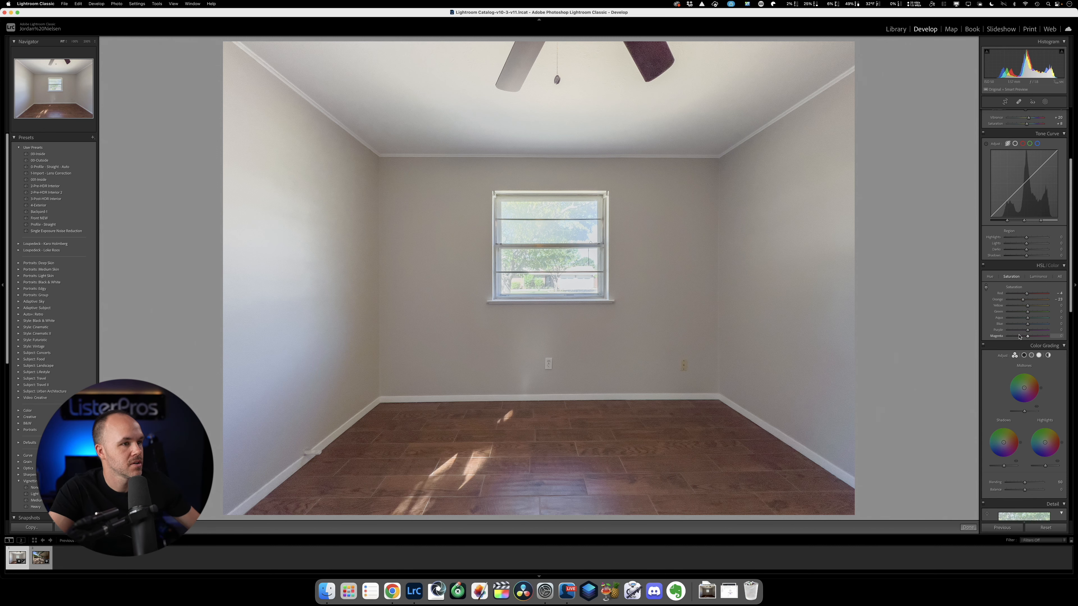
key("super+z")
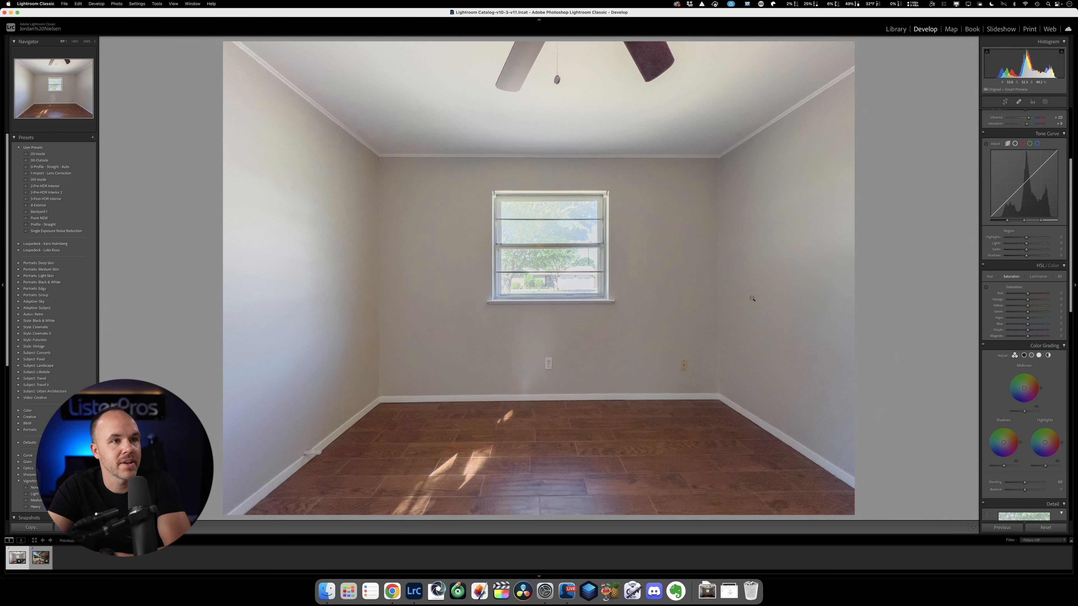
Open the backyard patio photo and apply automatic tone settings to it.
scroll(1045, 314, "up", 5)
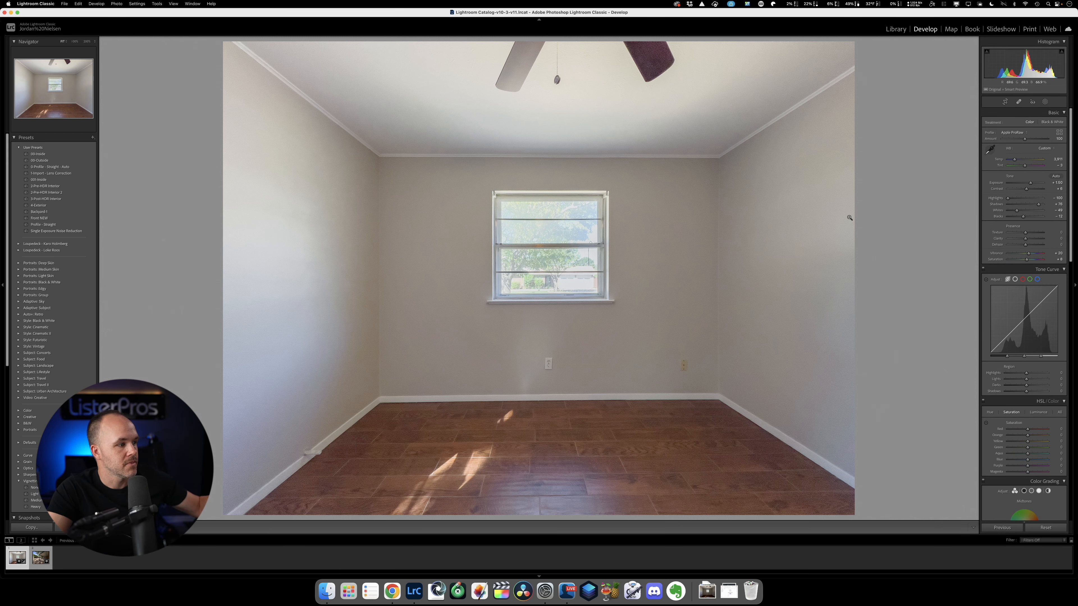
key("Right")
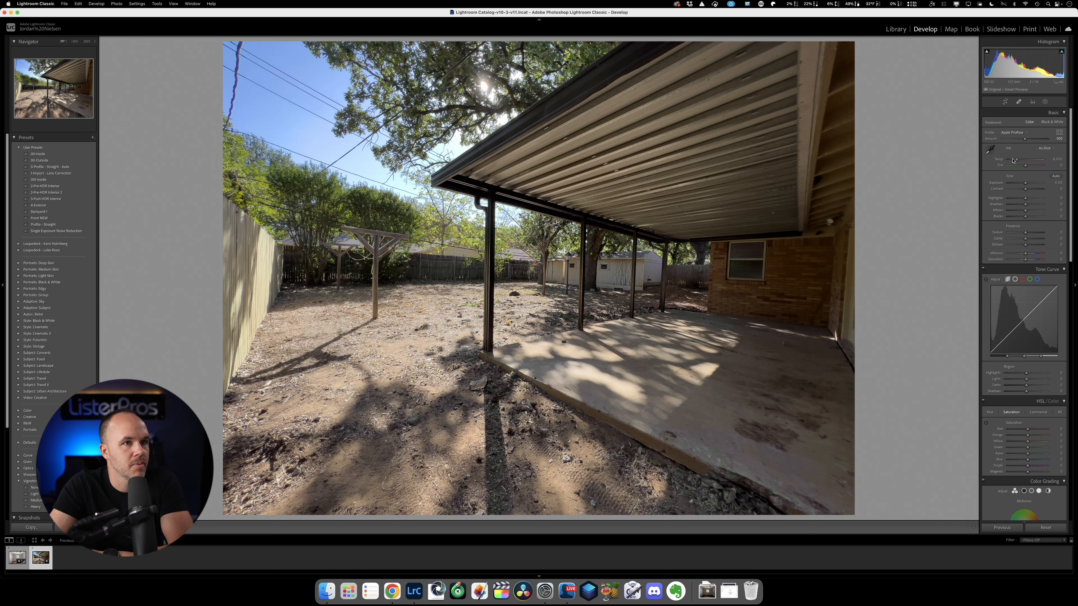
left_click(1055, 177)
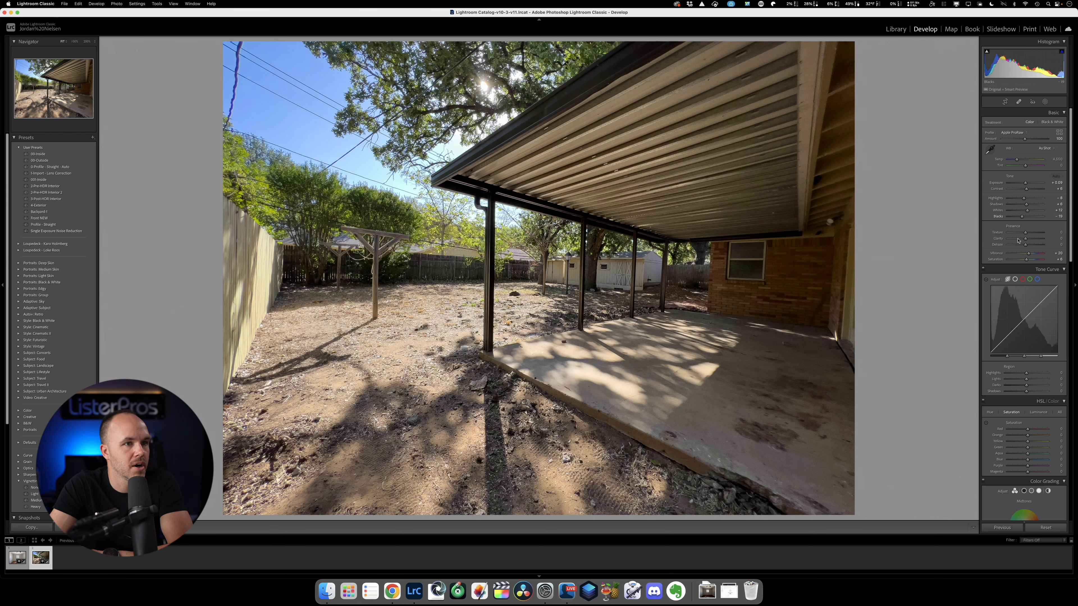
Turn on chromatic aberration removal and lens profile corrections for the backyard photo, and open the list of lens makes.
scroll(1018, 241, "down", 15)
left_click(986, 394)
scroll(1029, 400, "down", 3)
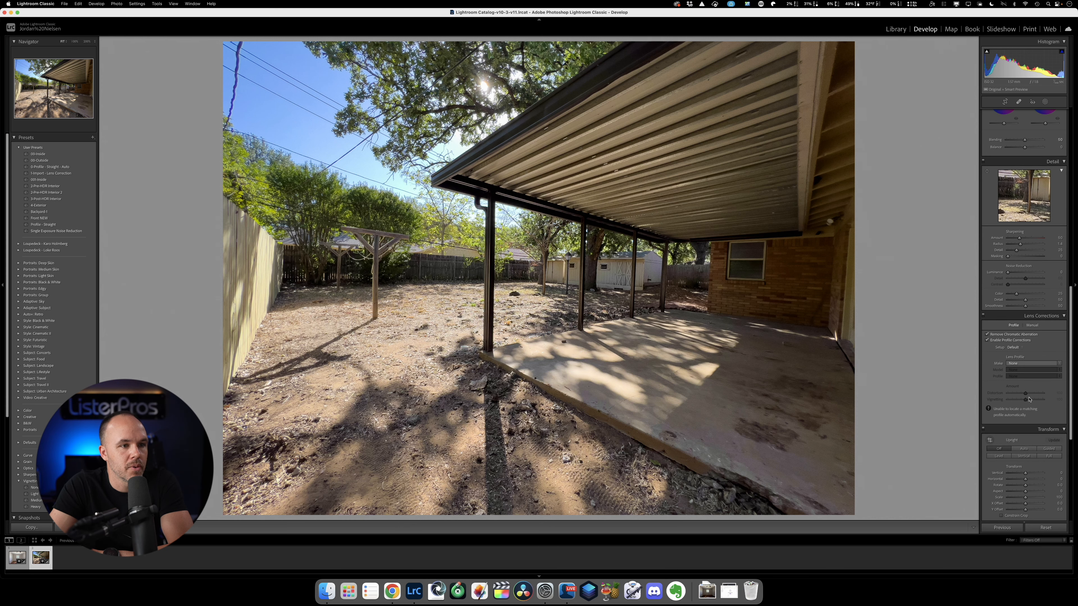
left_click(1029, 362)
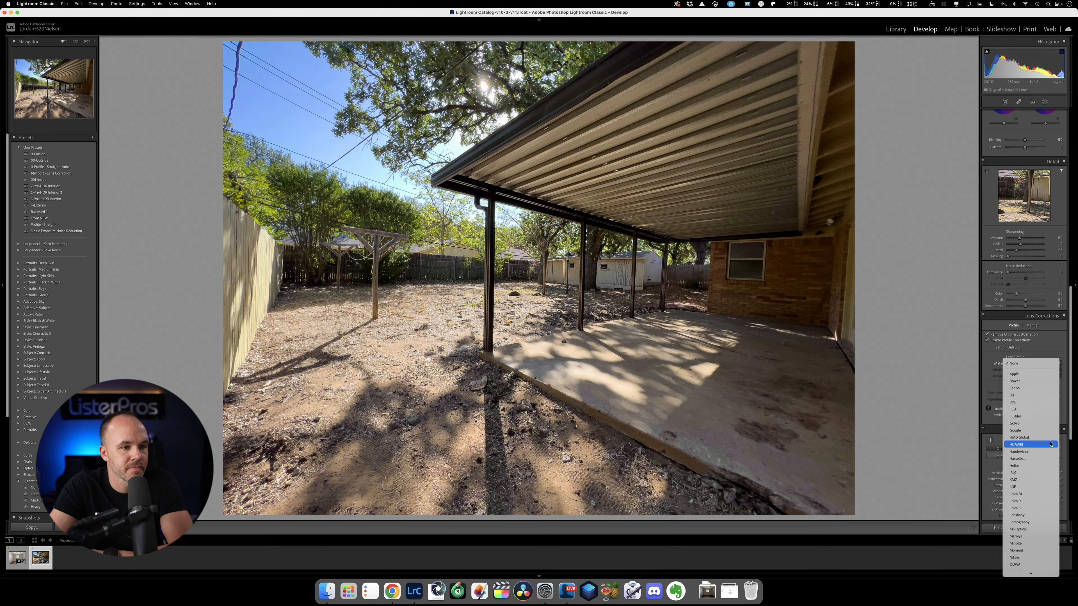
left_click(1061, 338)
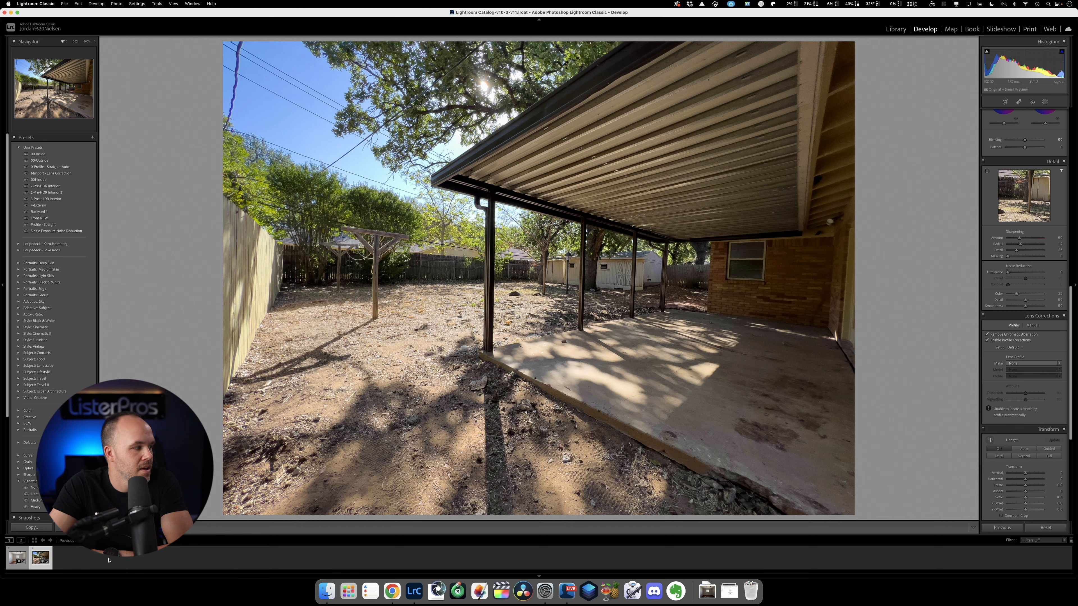
Copy the room photo's develop settings, including lens corrections and Upright mode, and paste them onto the backyard photo.
left_click(16, 560)
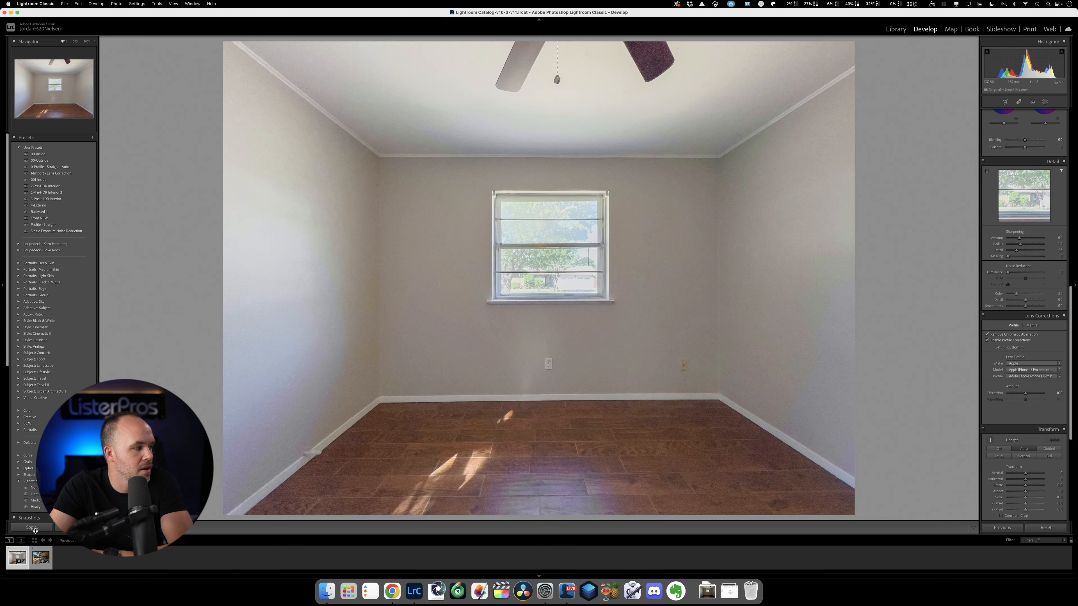
left_click(34, 528)
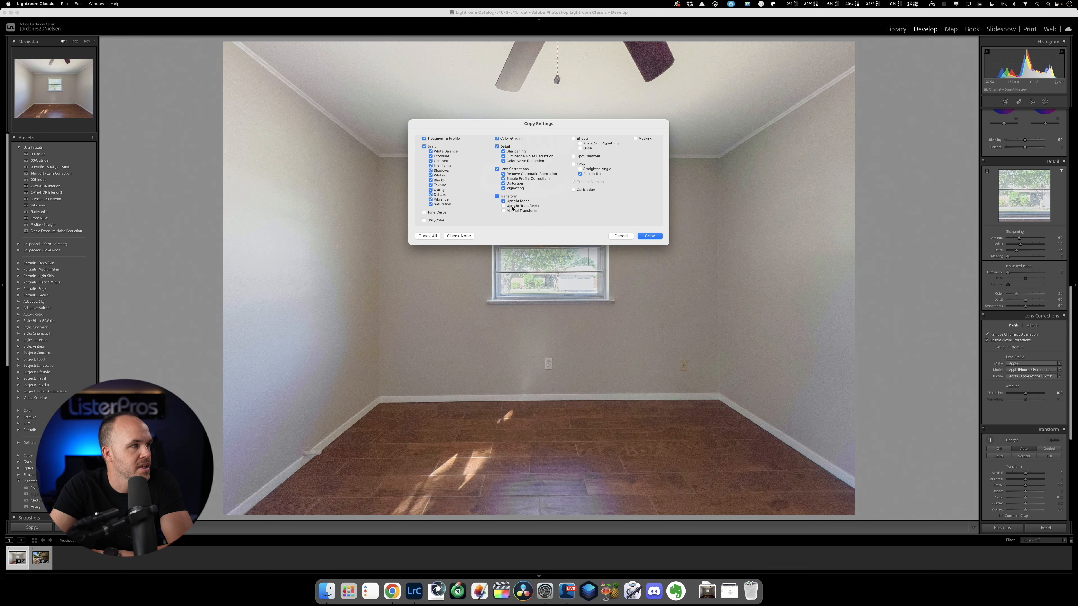
left_click(650, 236)
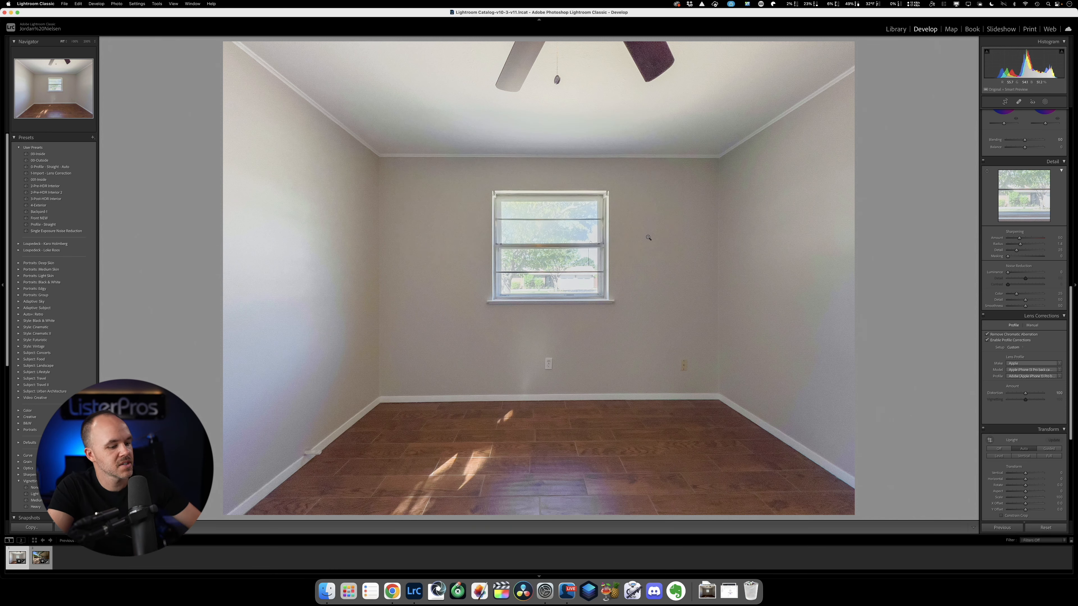
key("Right")
key("super+shift+v")
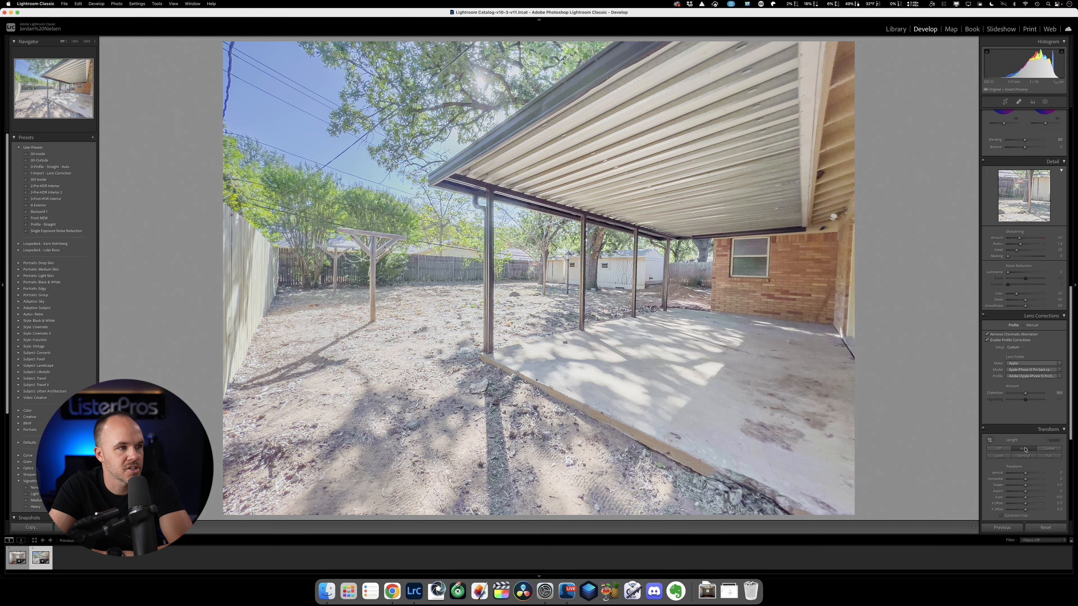
Set the backyard photo's exposure to +0.20, highlights to -15, shadows to -15 and whites to +4.
scroll(1025, 449, "up", 15)
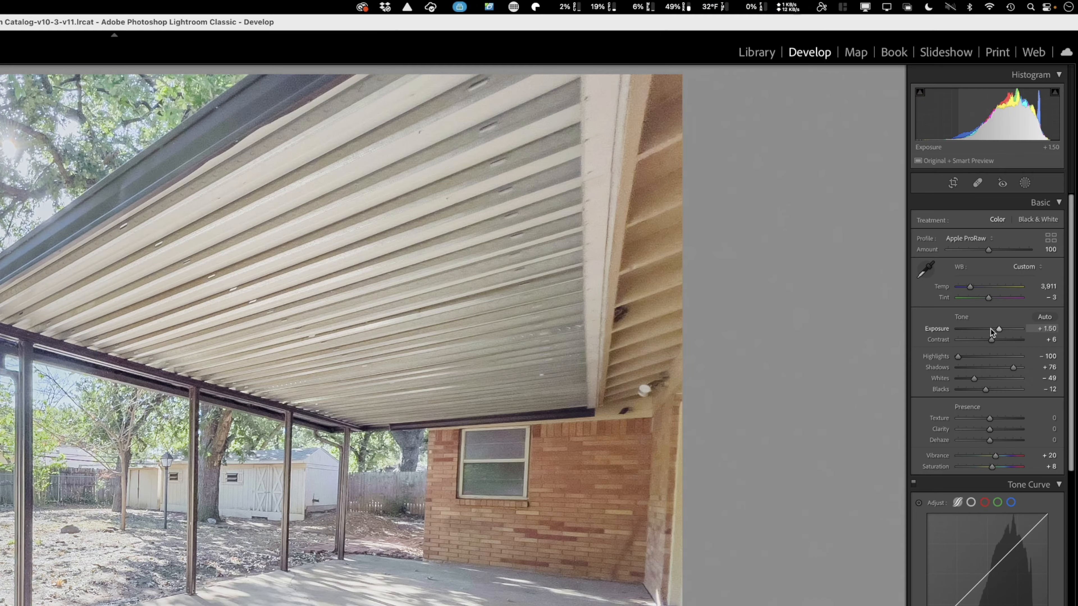
left_click_drag(1031, 183, 1026, 184)
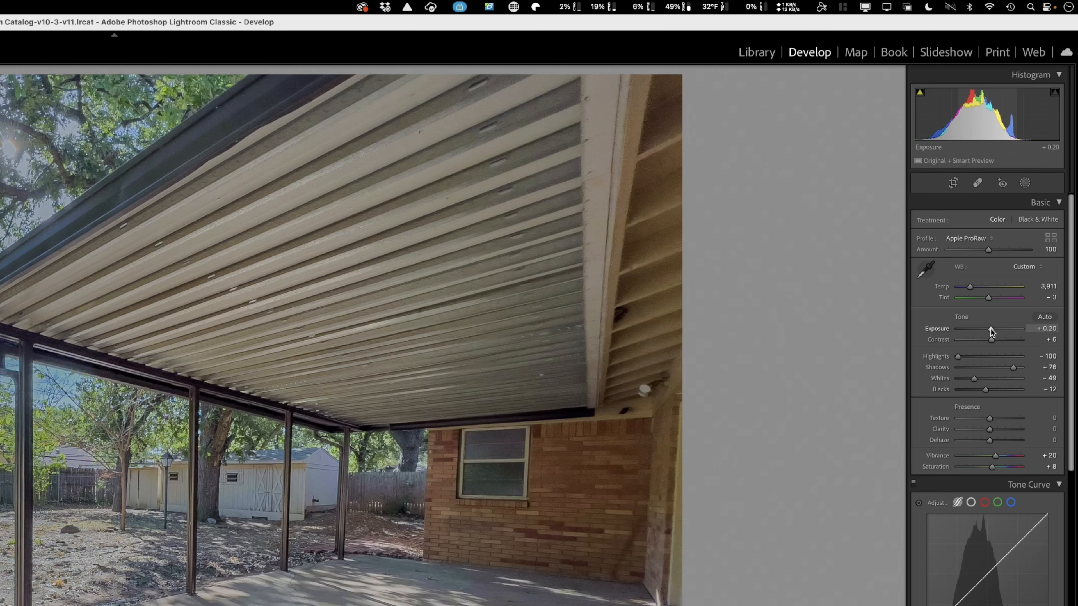
left_click(984, 356)
left_click(985, 367)
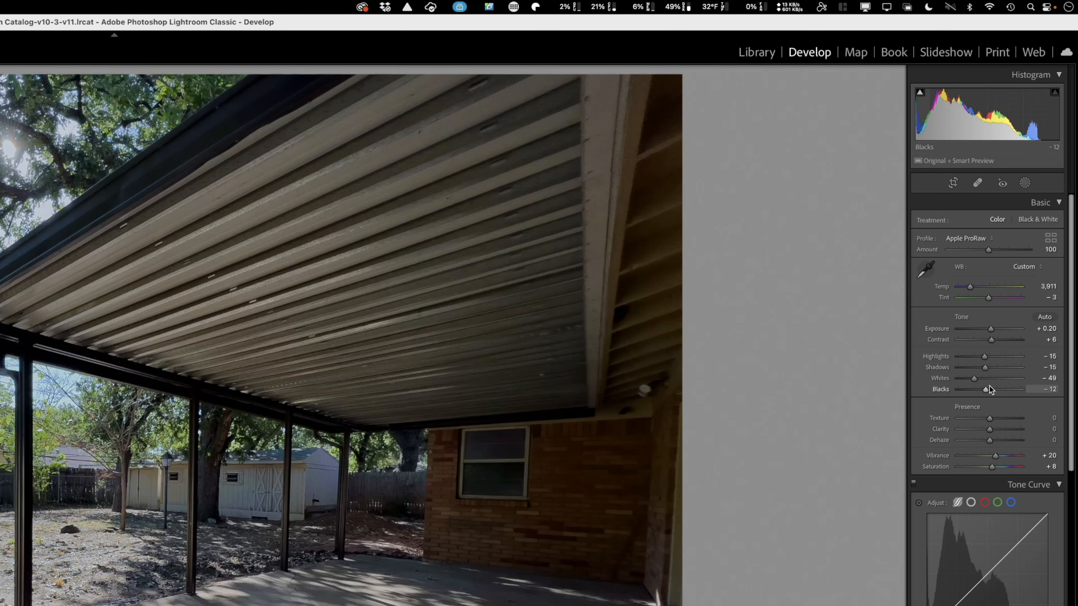
left_click(991, 378)
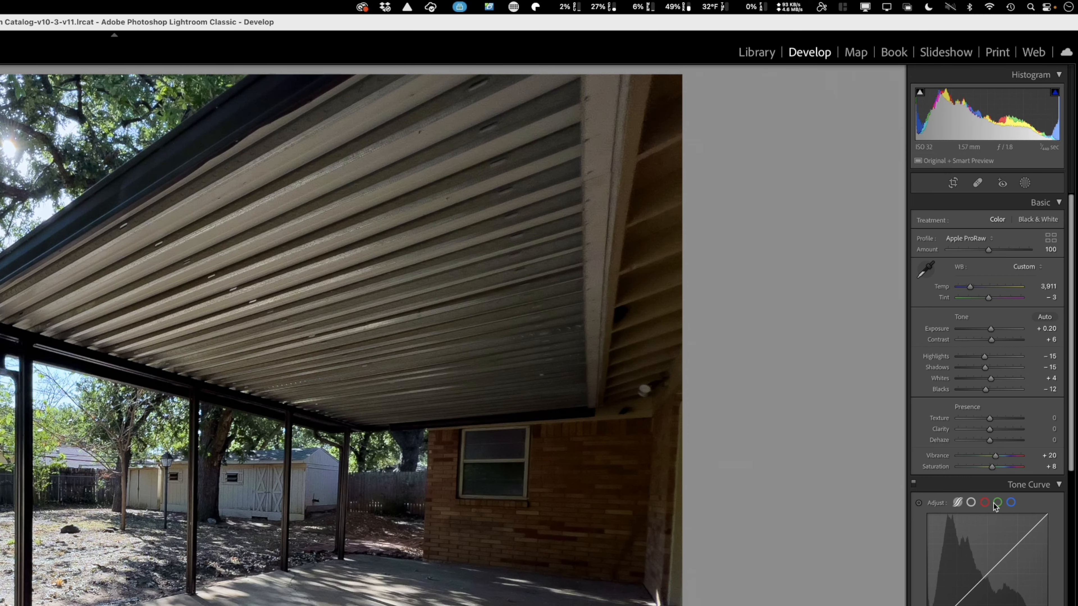
Apply automatic tone to the backyard photo, set shadows to about +75 and highlights to about -68, and warm the temperature to about 4,200.
left_click(1055, 317)
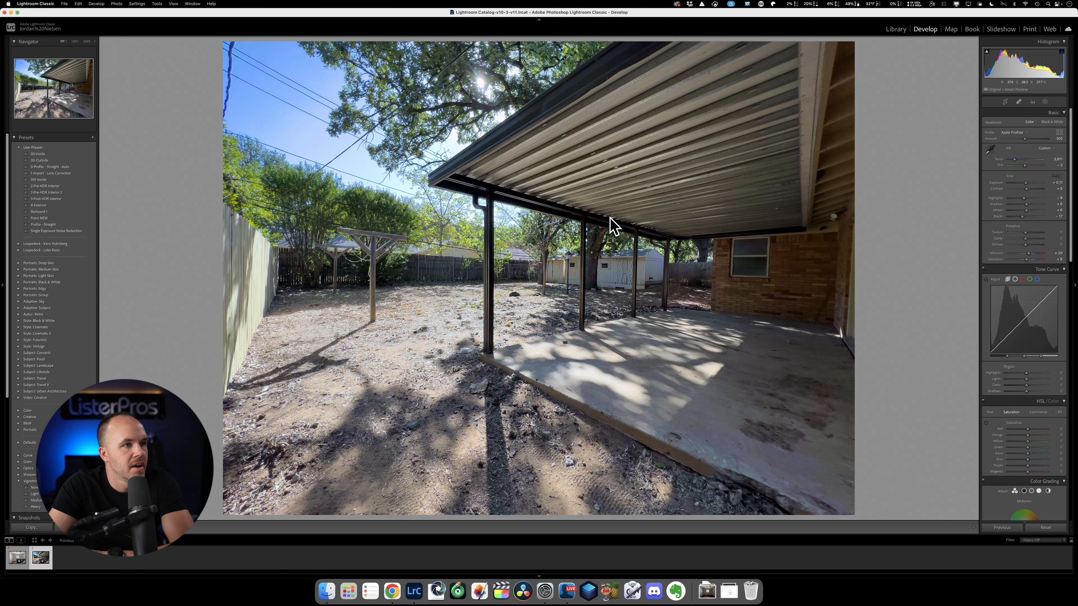
left_click_drag(1028, 206, 1039, 206)
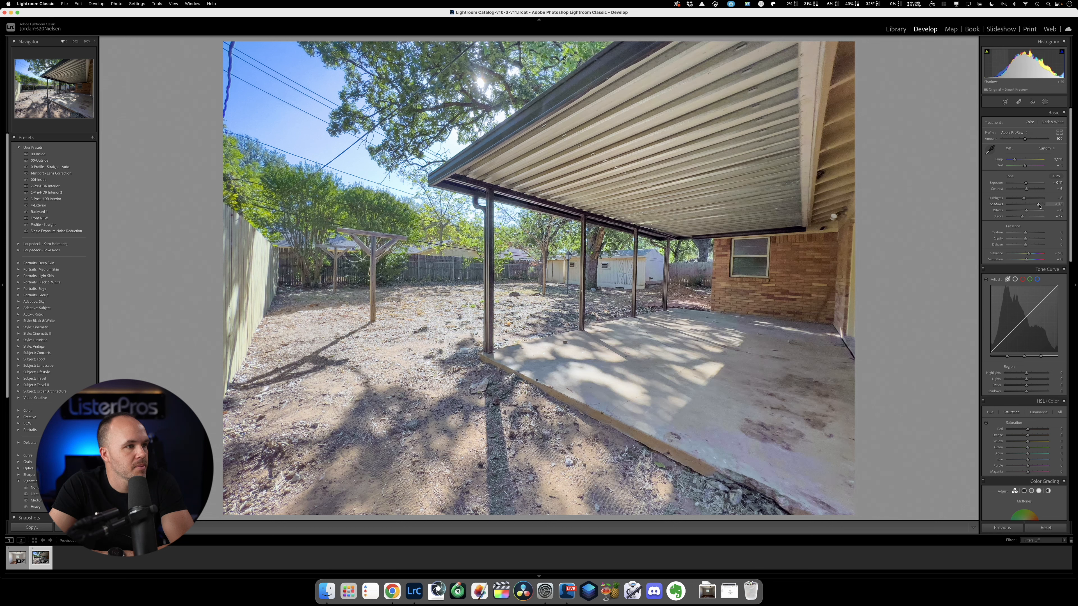
left_click_drag(1023, 198, 1013, 198)
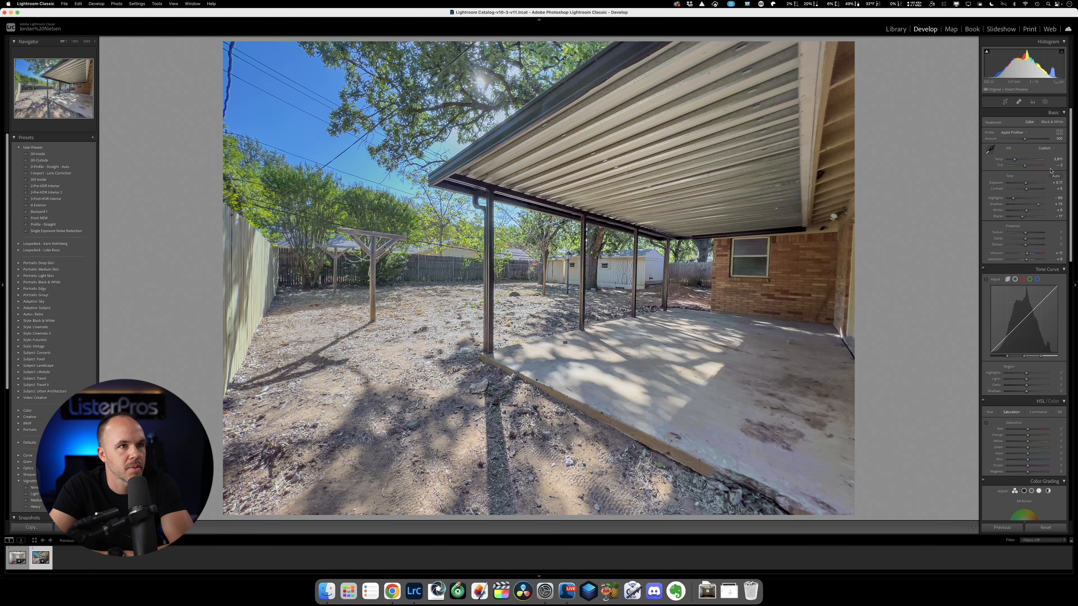
left_click_drag(1015, 161, 1016, 162)
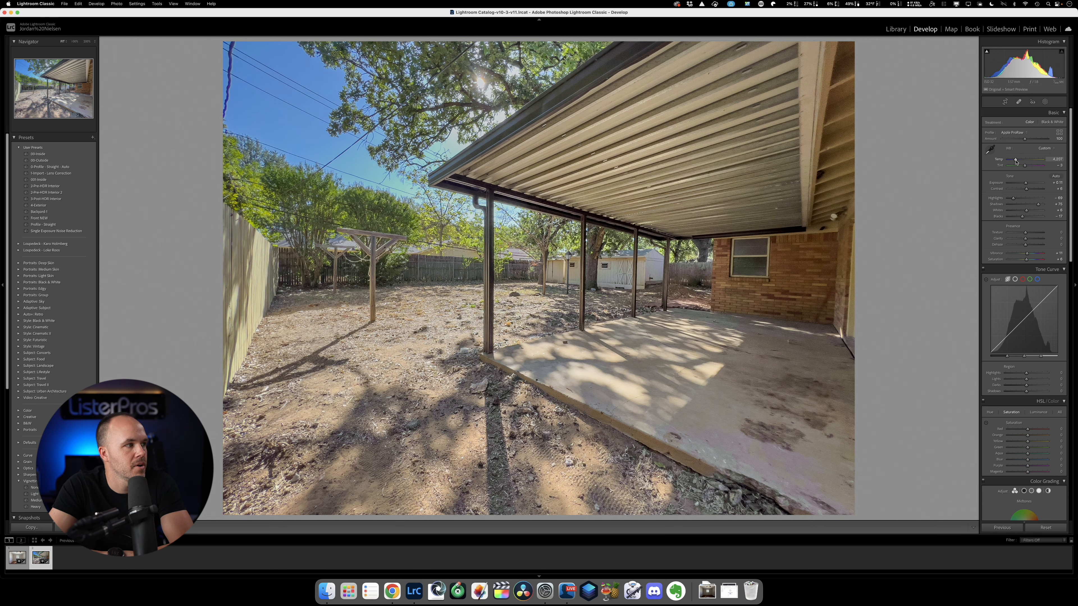
Compare the backyard photo with Upright off and with Auto, and leave it on Auto.
scroll(1018, 212, "down", 10)
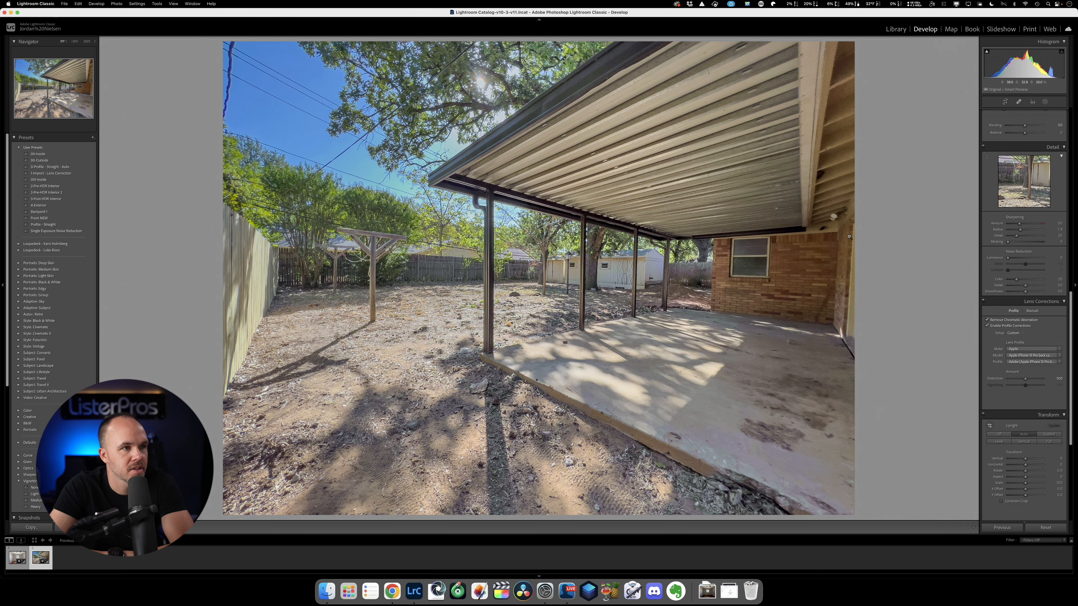
scroll(1019, 297, "down", 3)
left_click(1007, 381)
left_click(1031, 383)
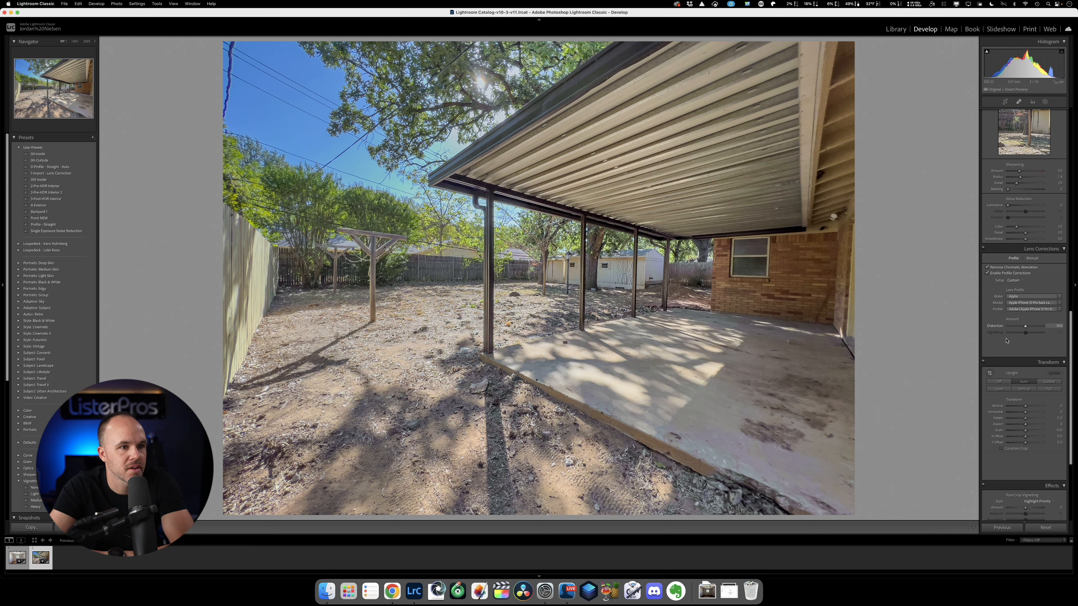
Lower the backyard photo's exposure to about -0.10.
scroll(1006, 340, "up", 15)
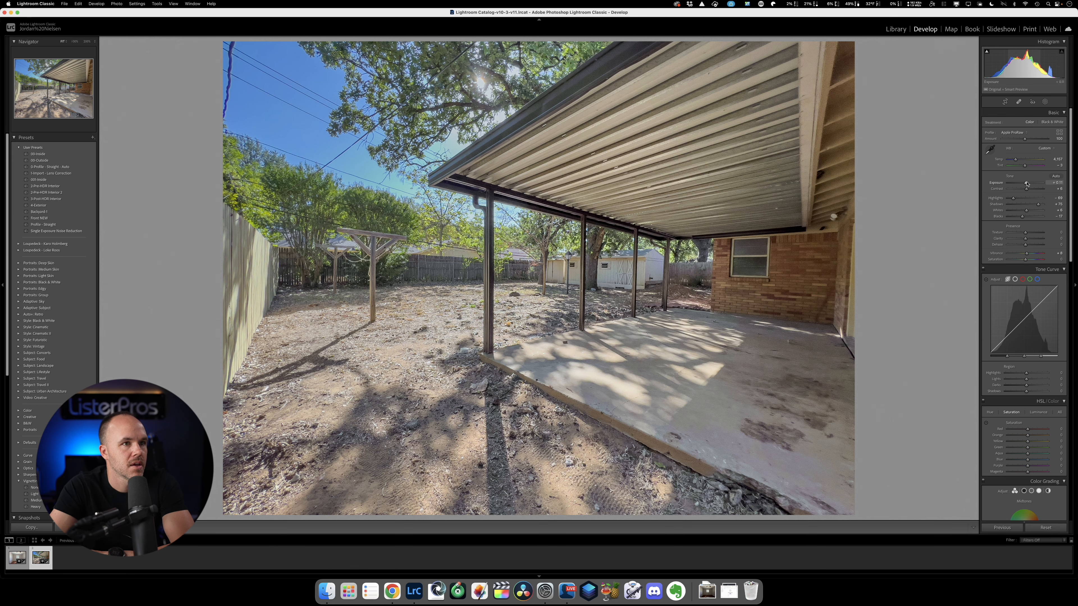
left_click_drag(1026, 183, 1024, 183)
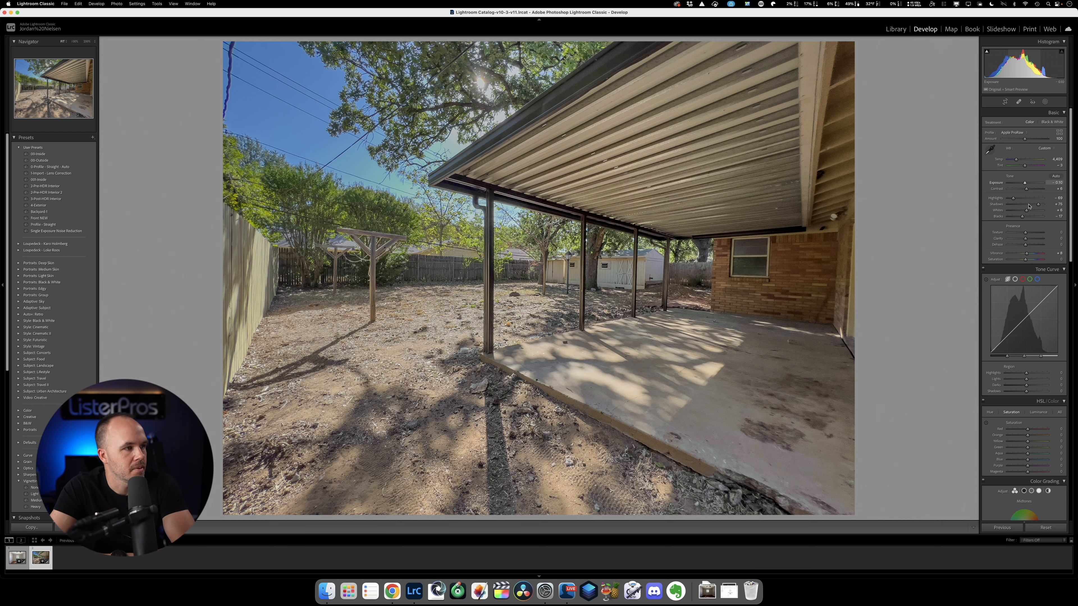
scroll(987, 422, "down", 1)
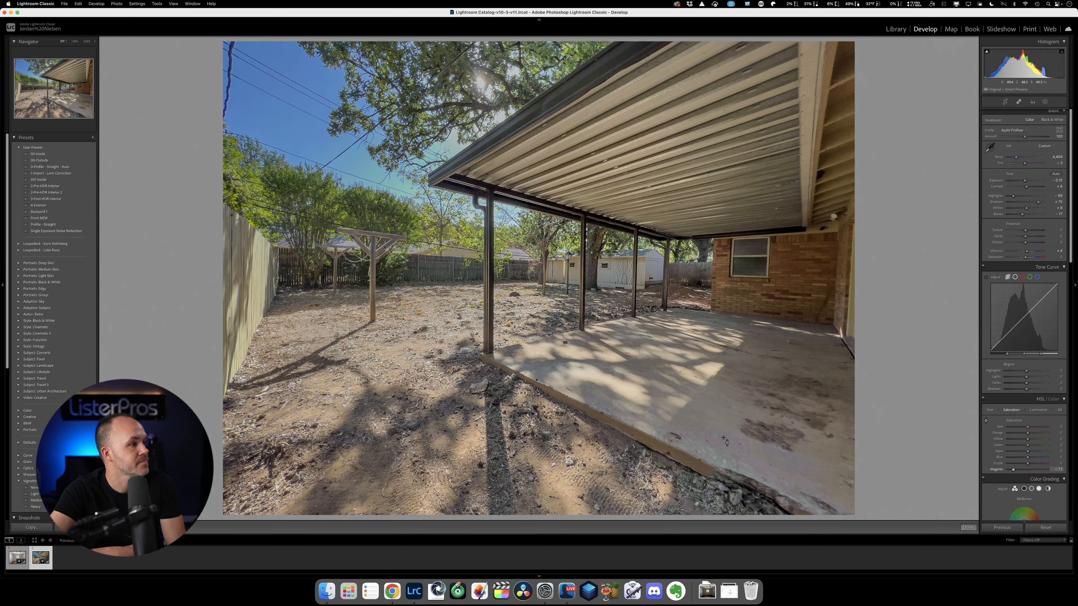
Crop the empty room photo to the 2 x 3 / 4 x 6 aspect ratio, shifting the framing slightly up to include more ceiling.
key("Left")
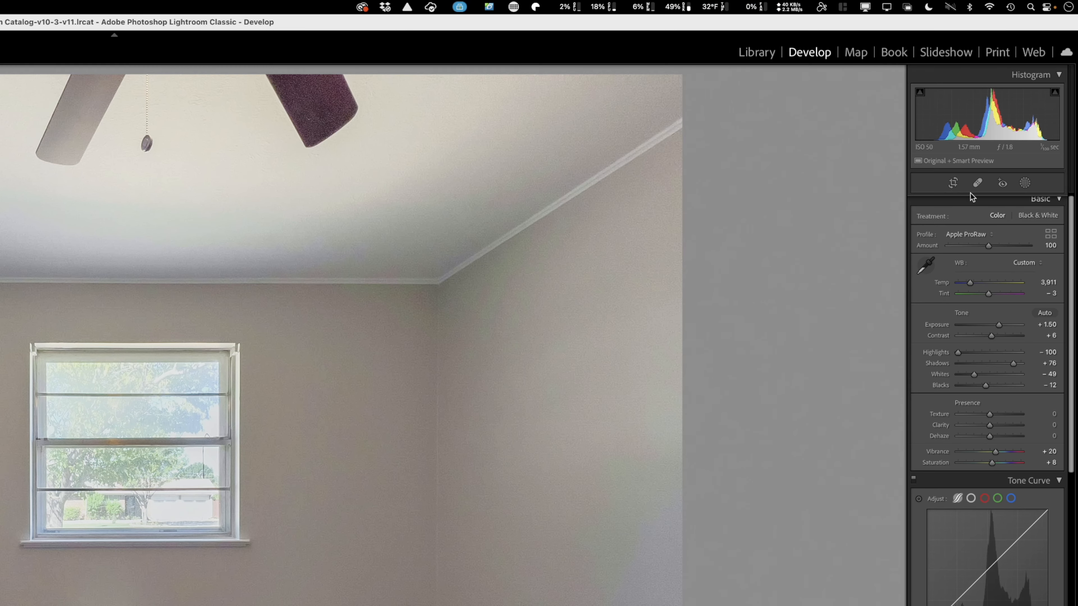
left_click(953, 183)
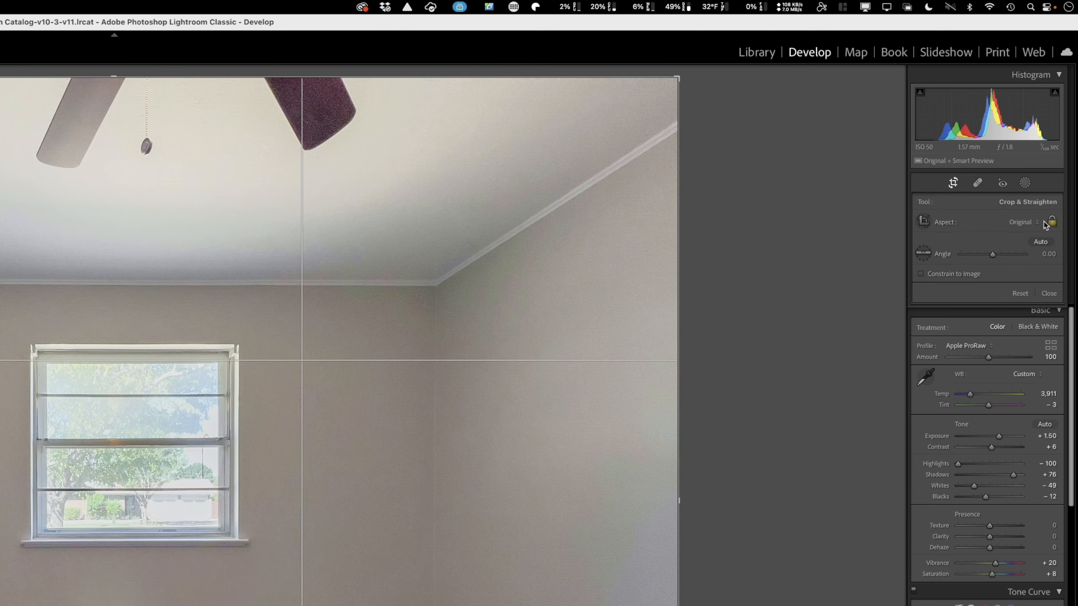
left_click(1027, 222)
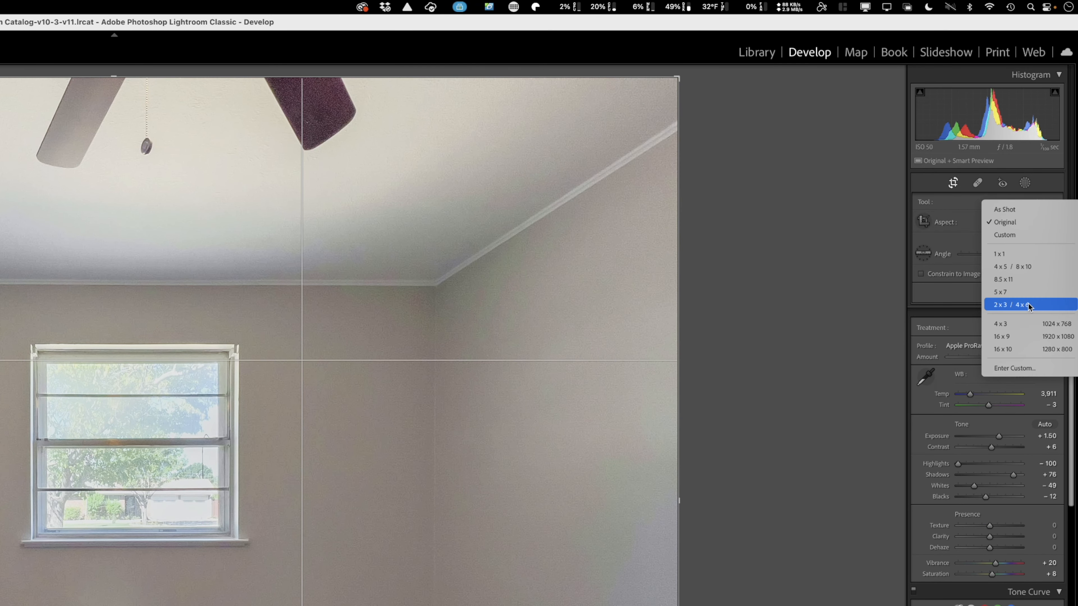
left_click(1044, 309)
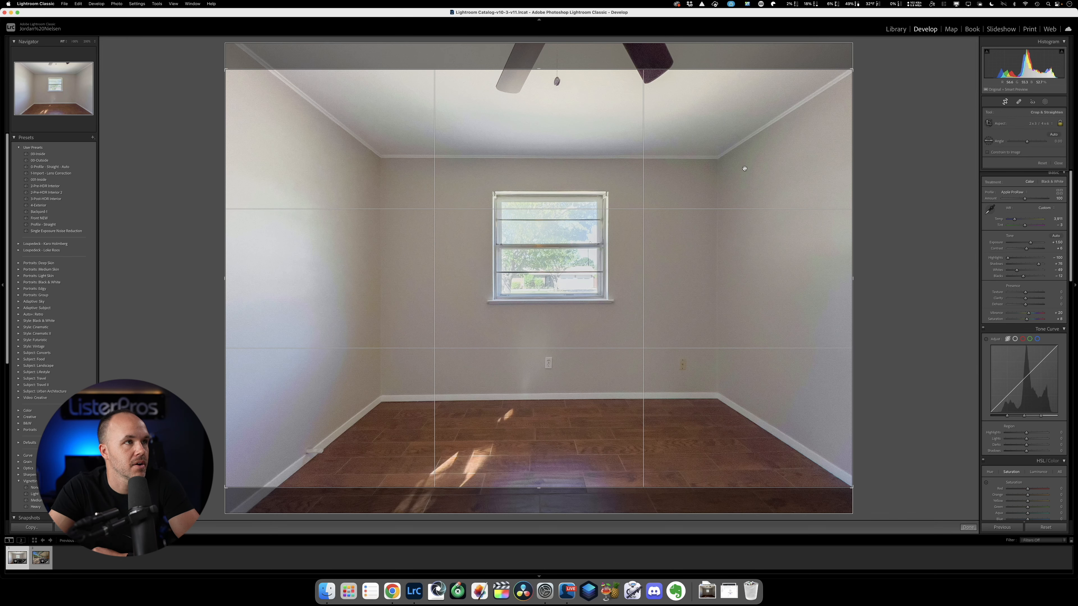
mouse_move(768, 153)
left_mouse_down()
mouse_move(768, 178)
mouse_move(776, 130)
mouse_move(779, 156)
left_mouse_up()
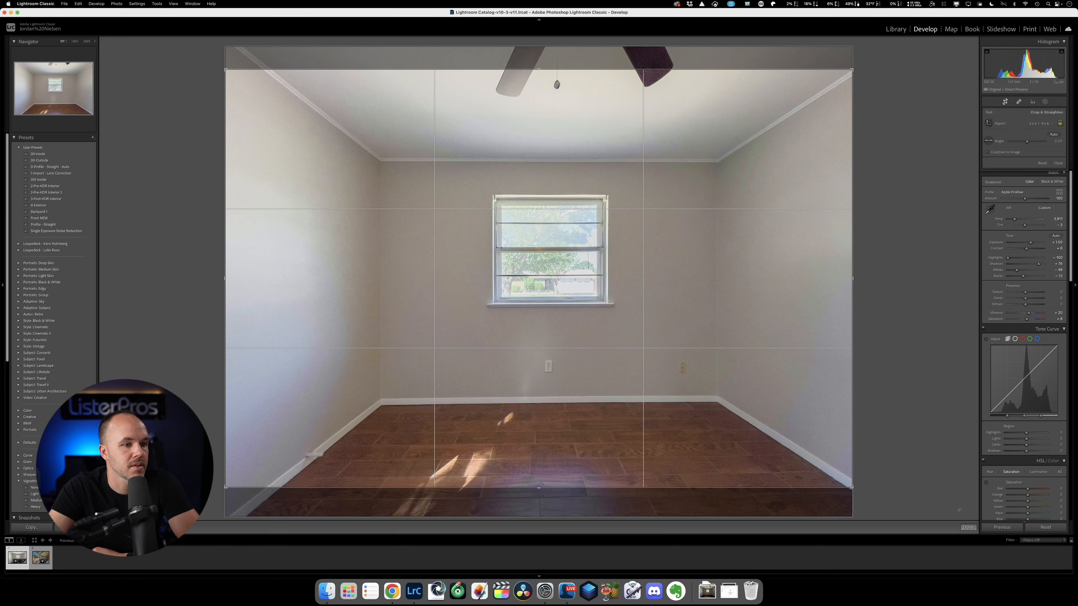
left_click(967, 528)
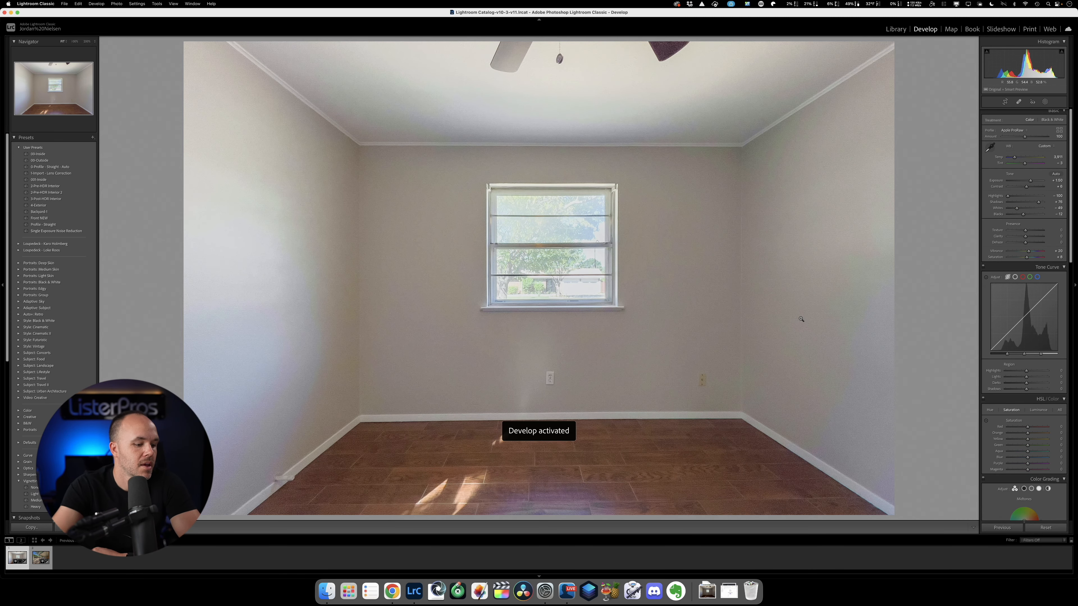
Crop the backyard photo to the 2 x 3 / 4 x 6 aspect ratio, shifting the framing slightly down to include more ground.
key("Right")
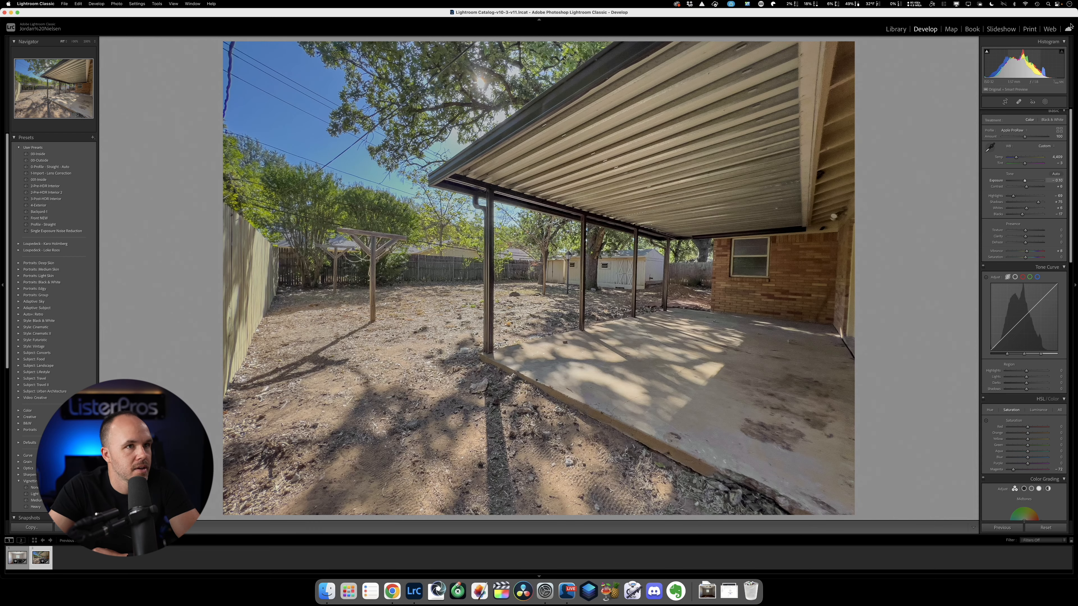
left_click(1004, 102)
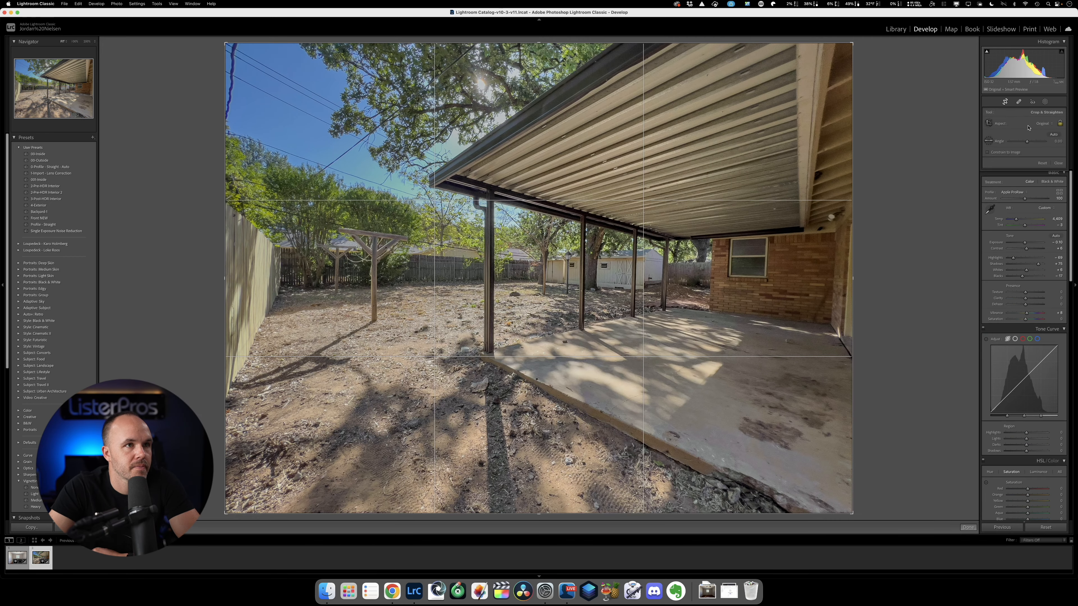
left_click(1045, 123)
left_click(1042, 170)
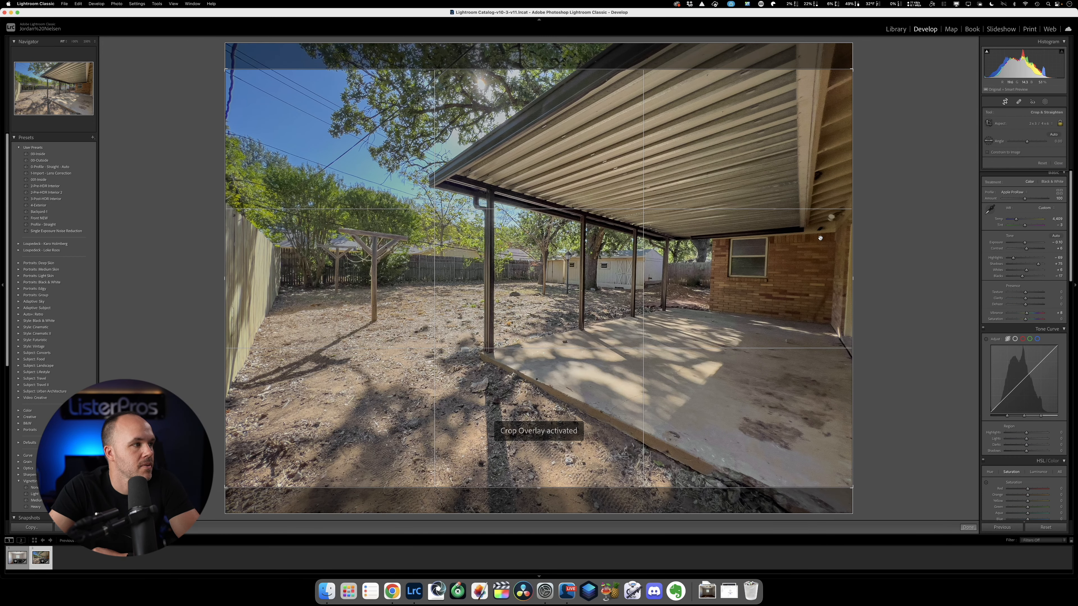
mouse_move(792, 248)
left_mouse_down()
mouse_move(797, 226)
mouse_move(794, 242)
left_mouse_up()
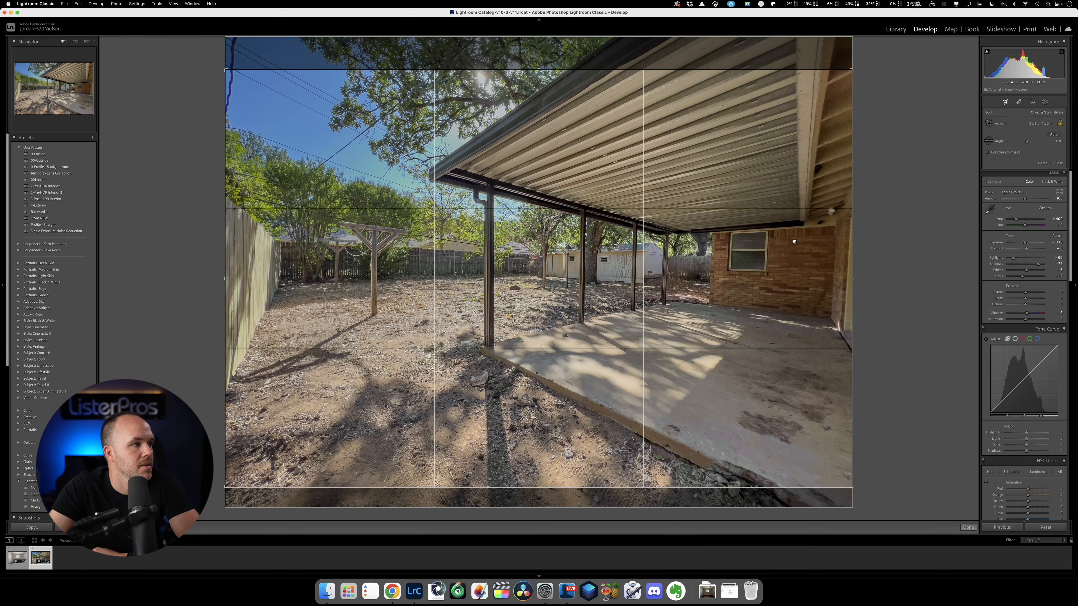
left_click(965, 526)
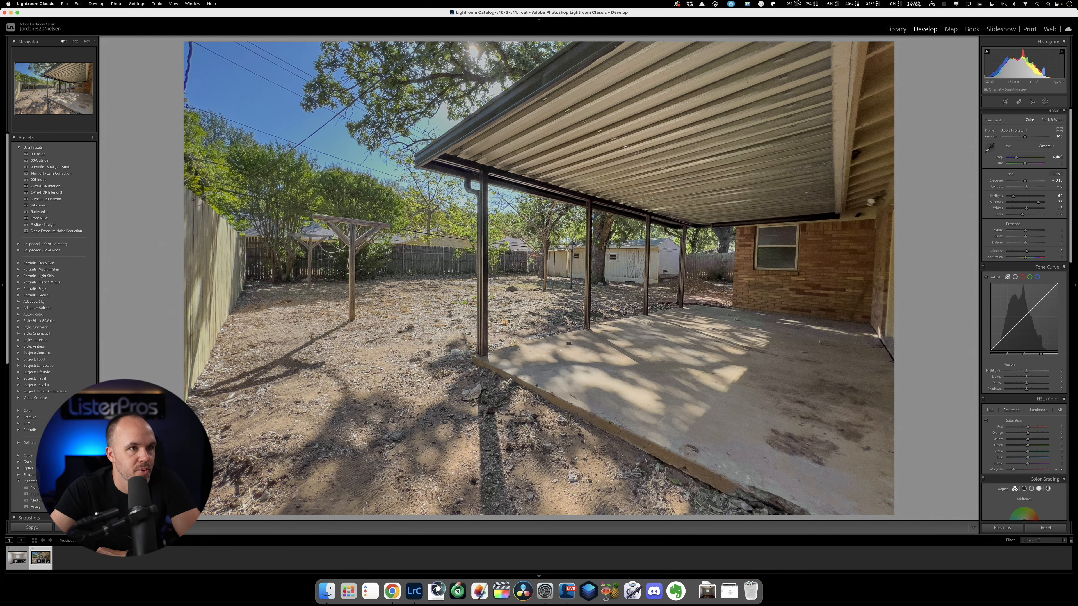
Tighten the backyard photo's crop slightly from its right edge, keeping the aspect ratio, and return to the empty room photo.
key("r")
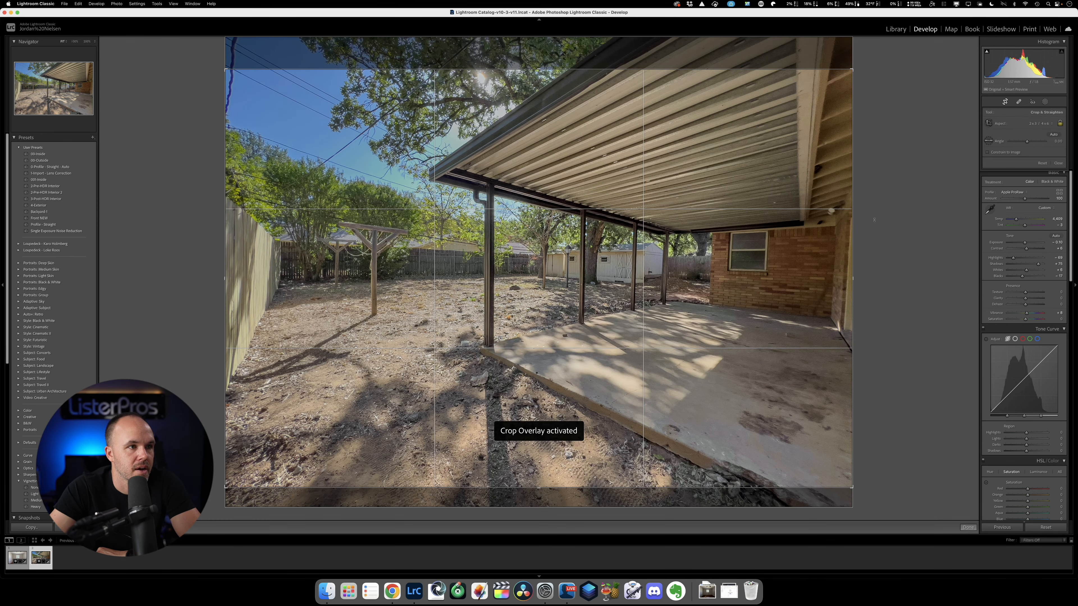
left_click_drag(855, 278, 851, 279)
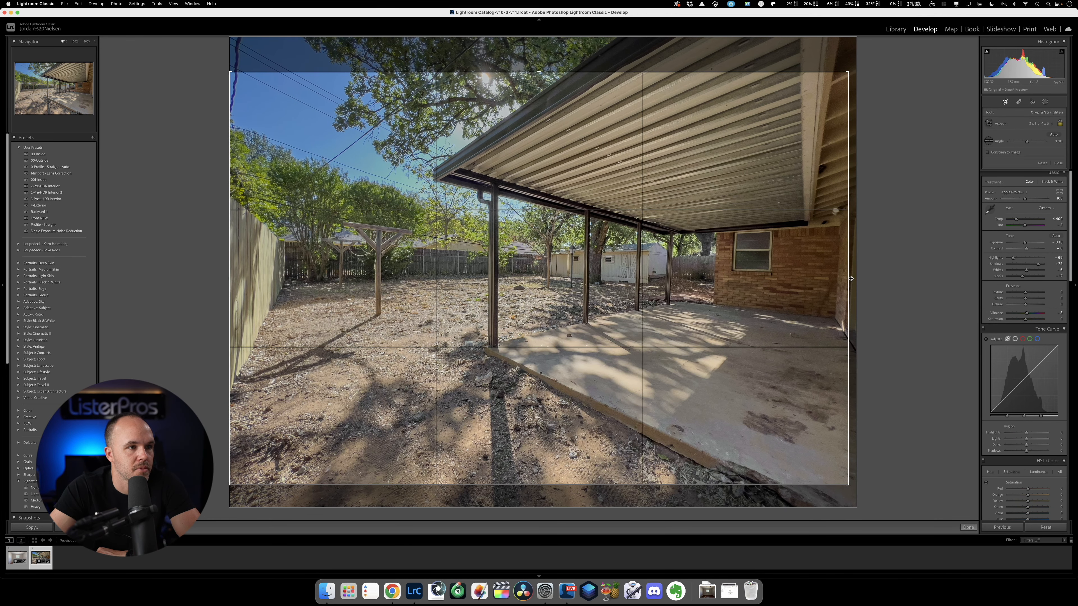
left_click(970, 527)
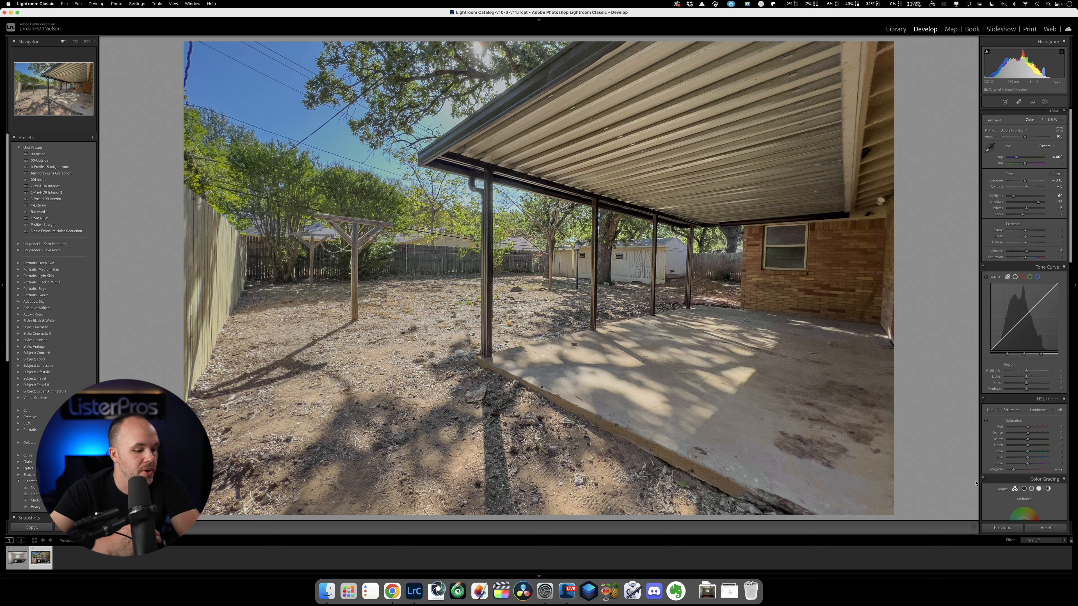
key("Left")
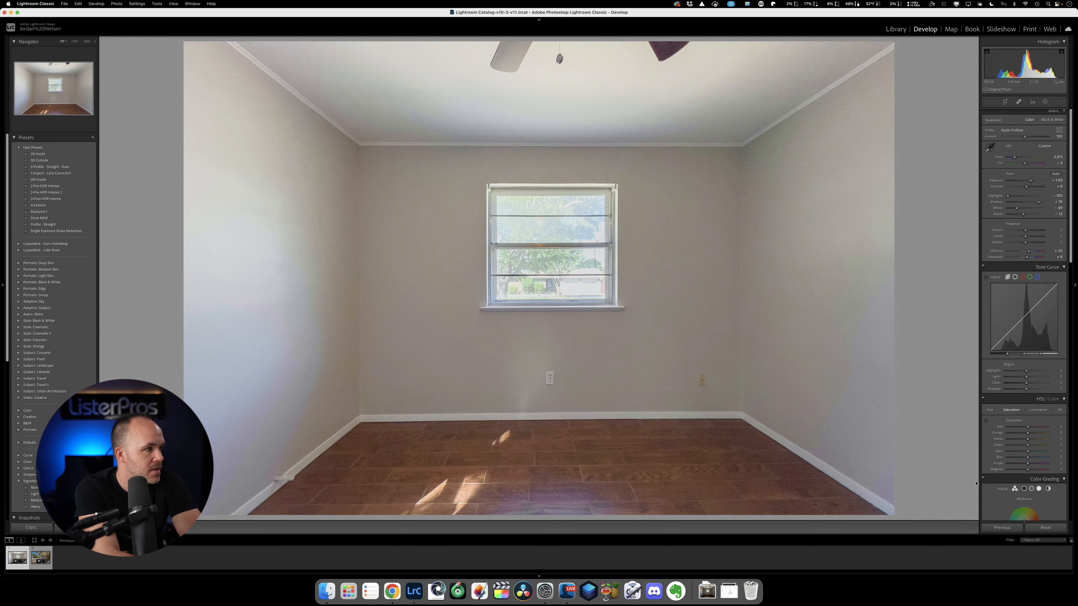